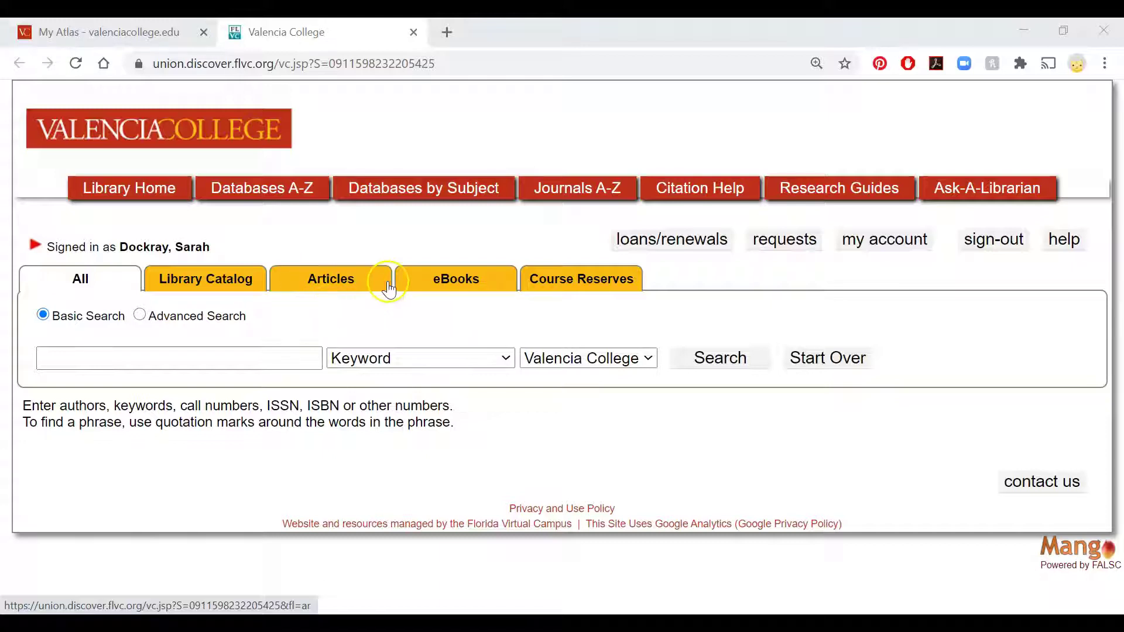
Step: Open the CINAHL Complete (EBSCO) database from the Health and Medicine category of the library's databases by subject
click(452, 198)
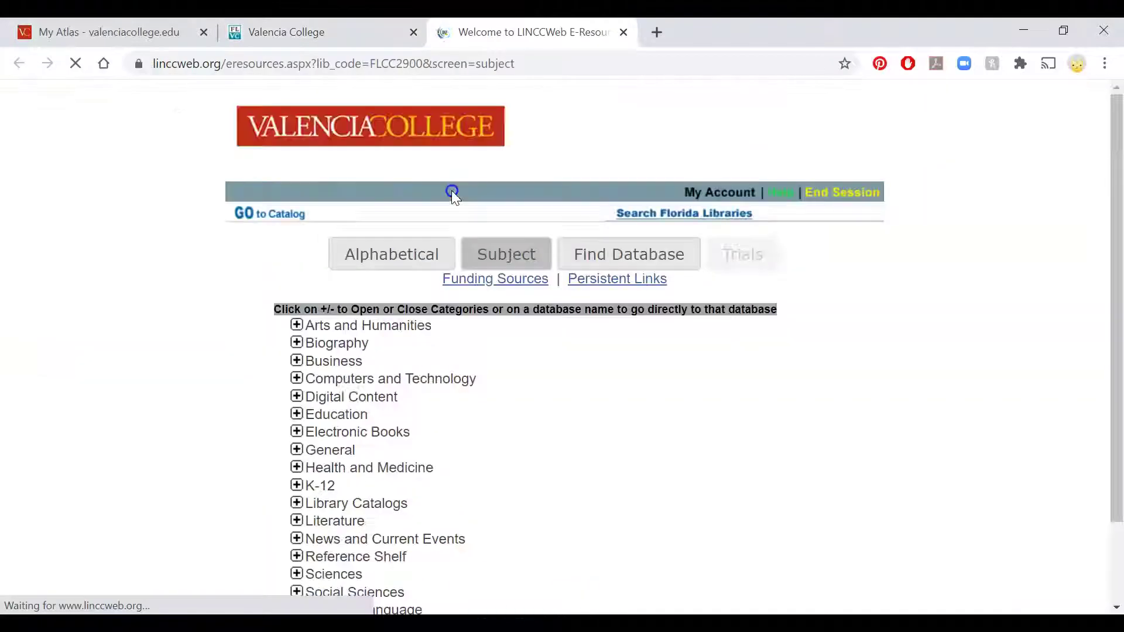
scroll(452, 190, down, 2)
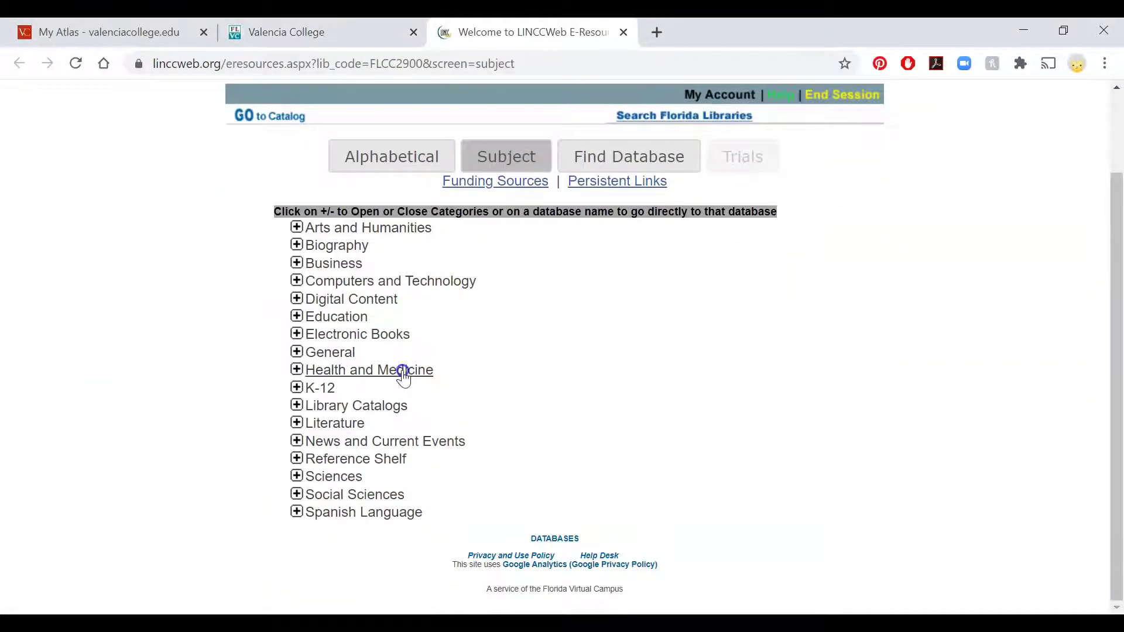
click(402, 370)
scroll(218, 336, down, 5)
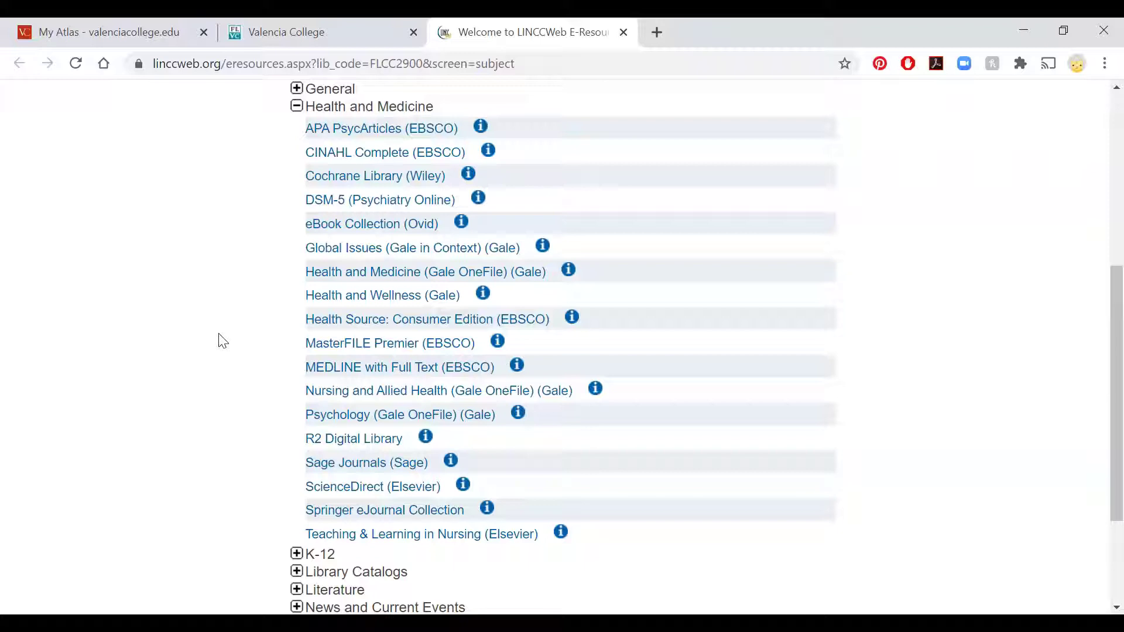
click(360, 159)
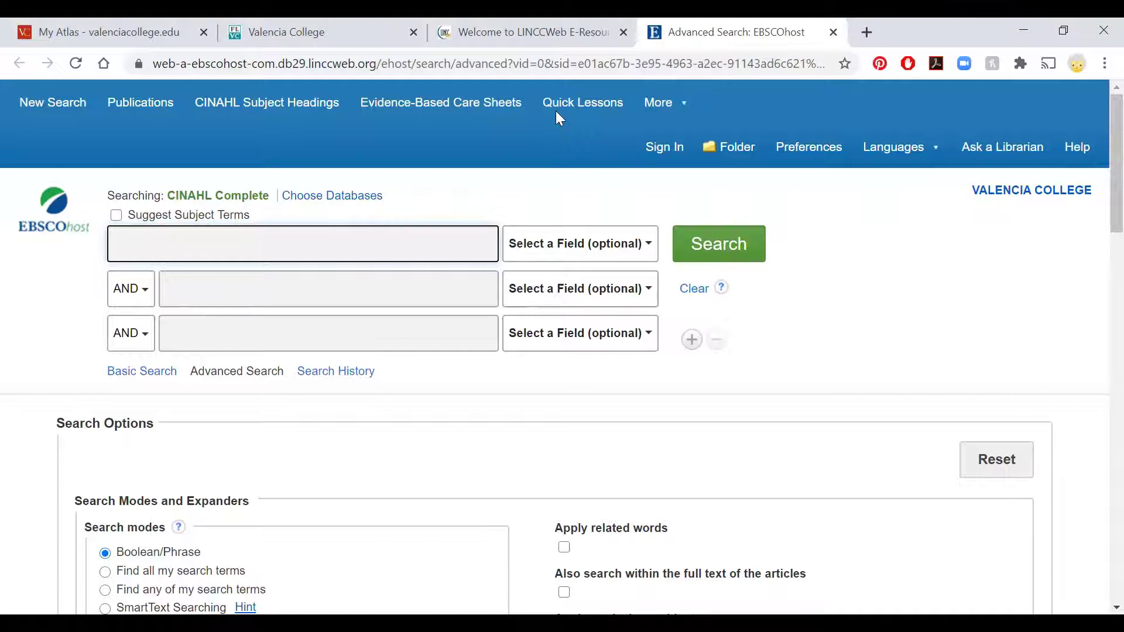
Step: Enter "substance abuse" as the first search term and "nurses" as the second, combined with AND
text(substance )
text(ab)
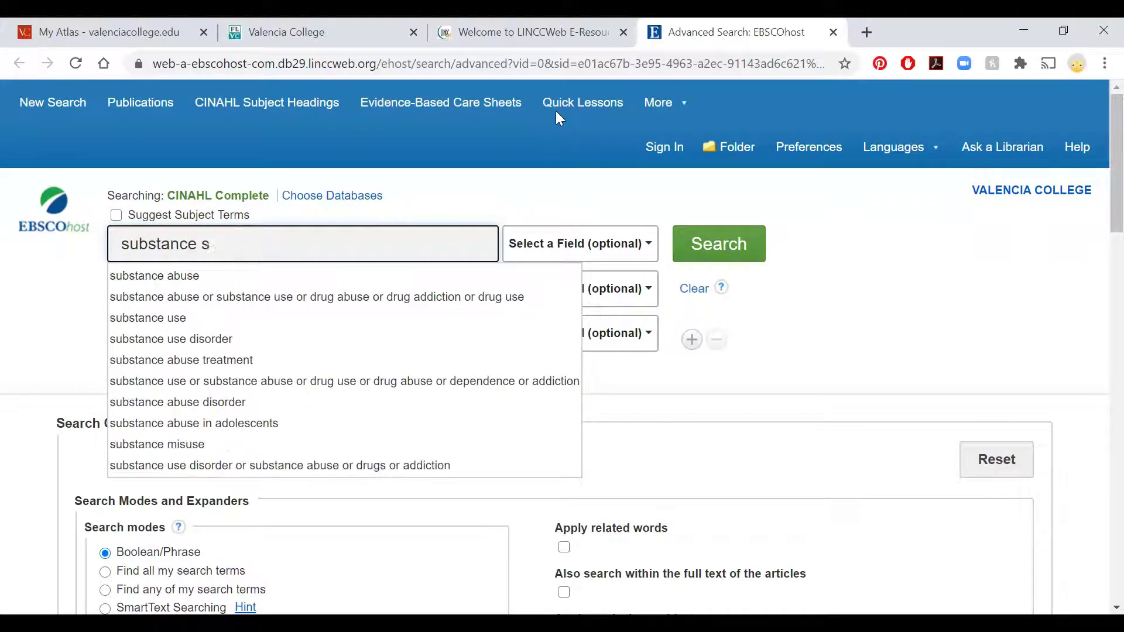
text(use)
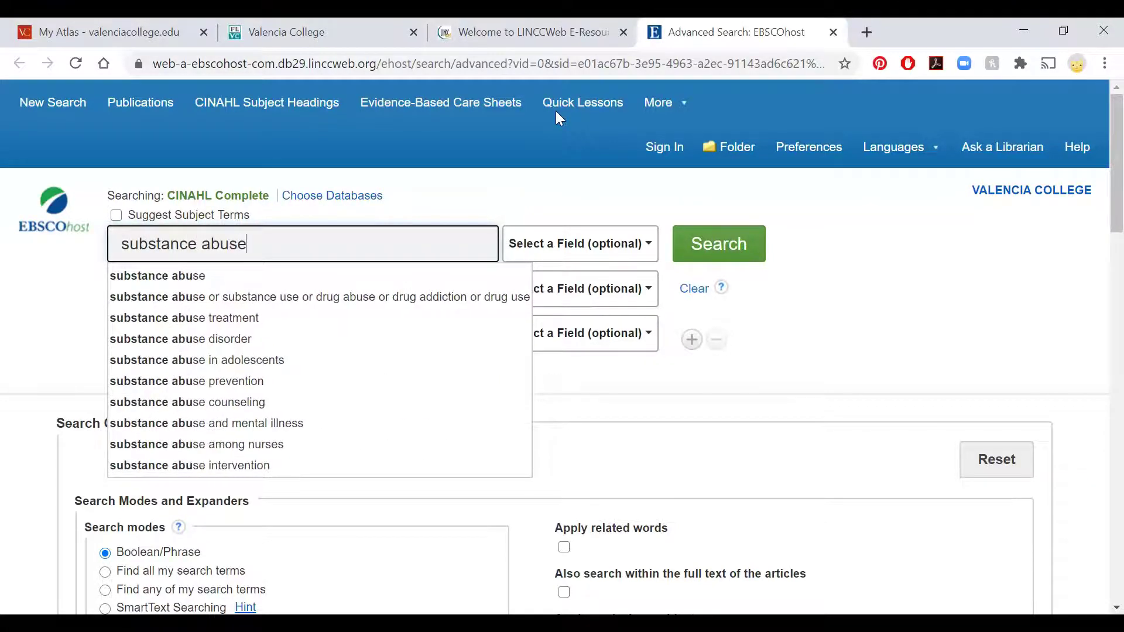
key(Tab)
text(nurses)
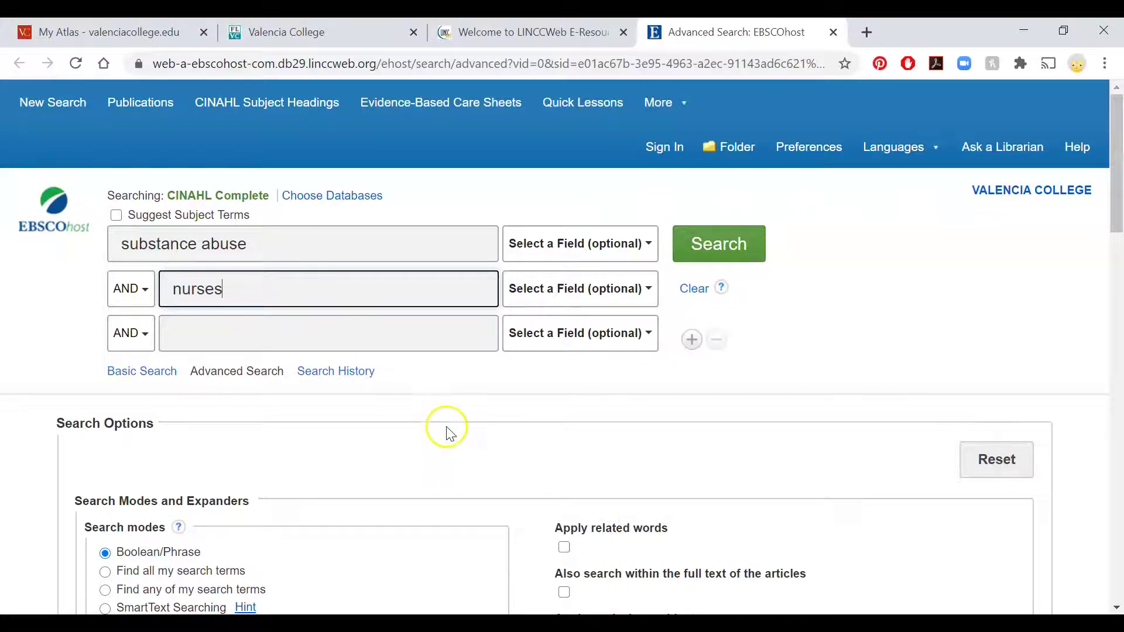
Step: Review the available search limiters, such as full text, published date, peer reviewed, evidence-based practice, nurse authorship and journal subset
scroll(442, 434, down, 7)
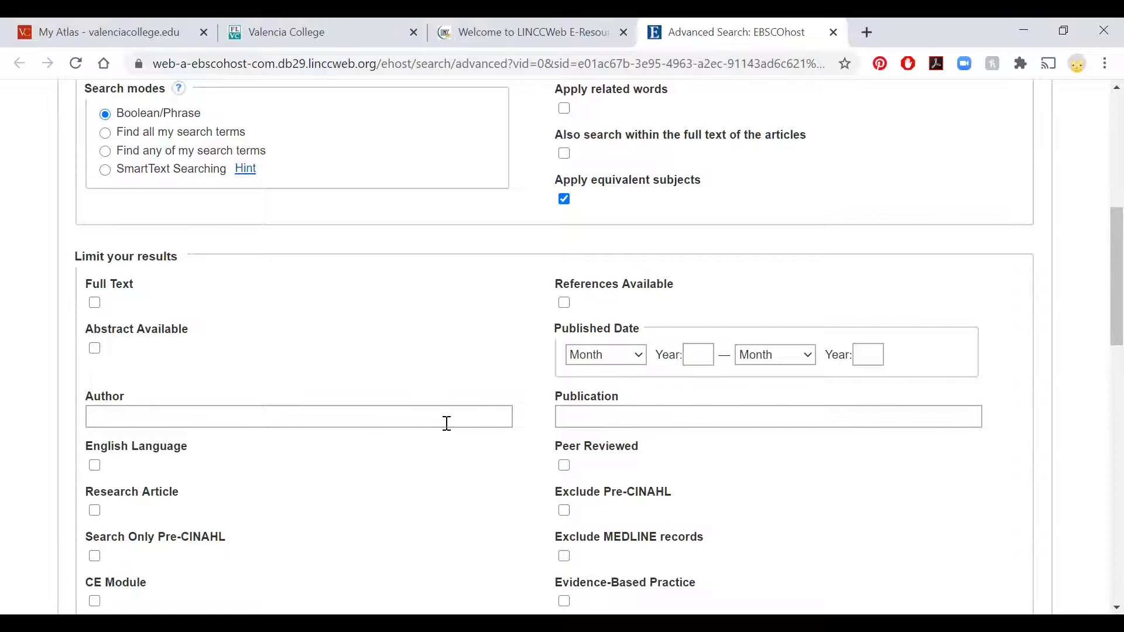
scroll(499, 366, down, 2)
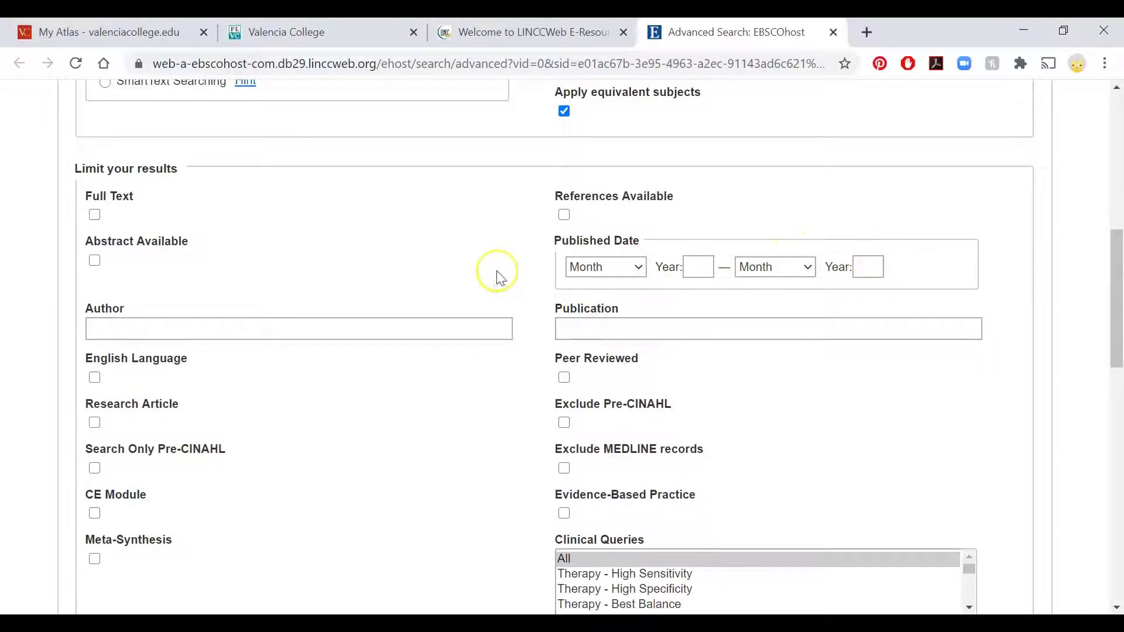
scroll(518, 259, down, 3)
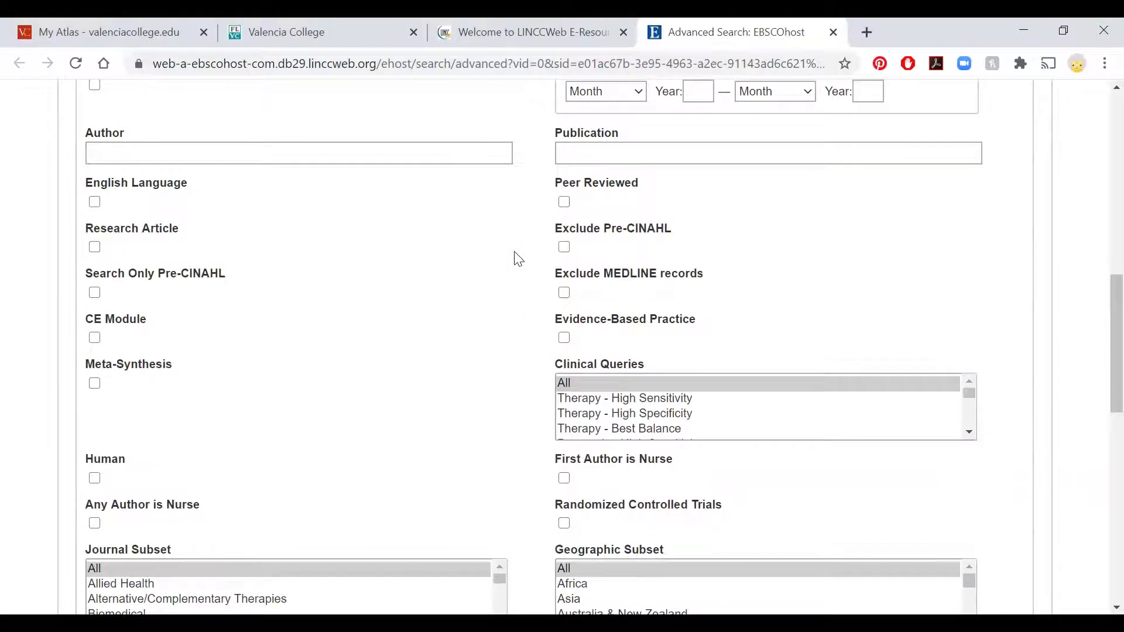
scroll(518, 259, down, 2)
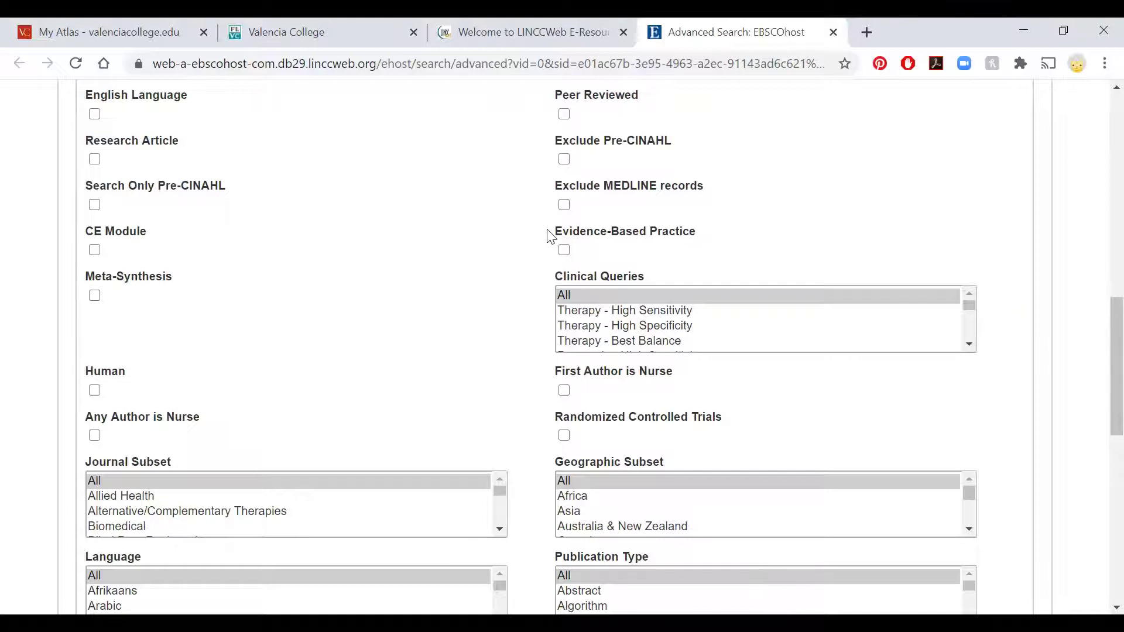
scroll(550, 236, down, 1)
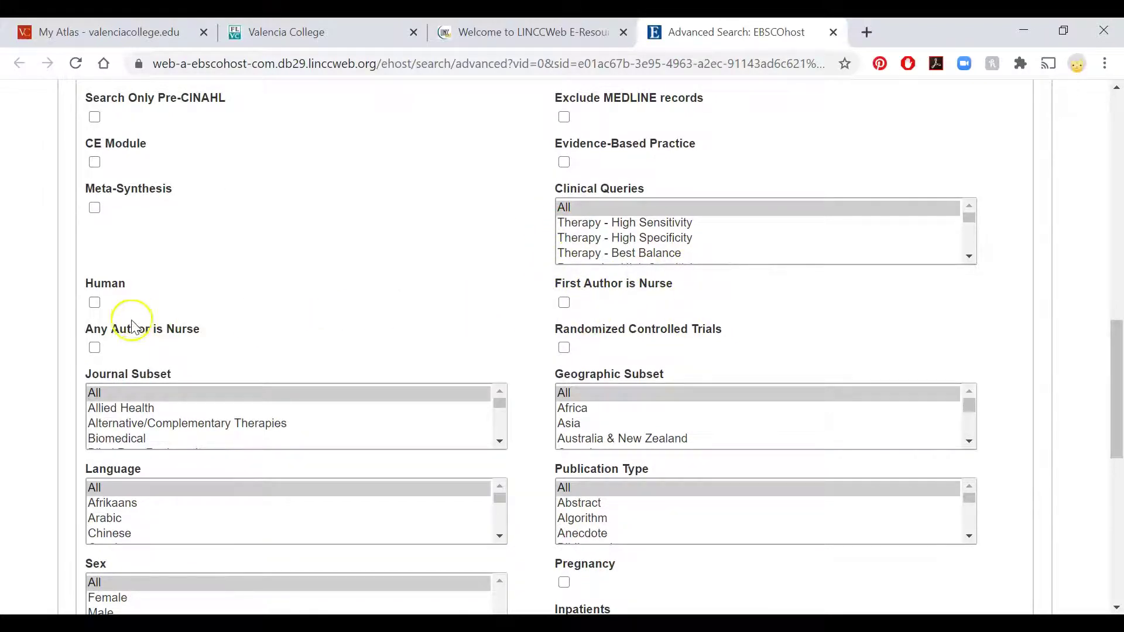
scroll(710, 369, down, 1)
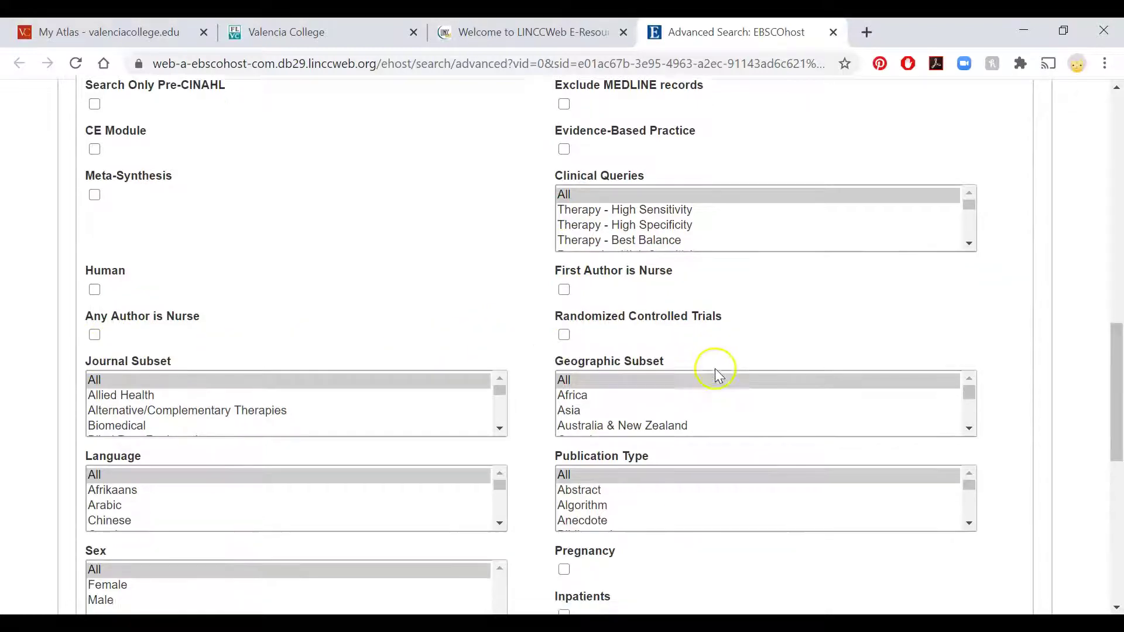
scroll(684, 370, down, 1)
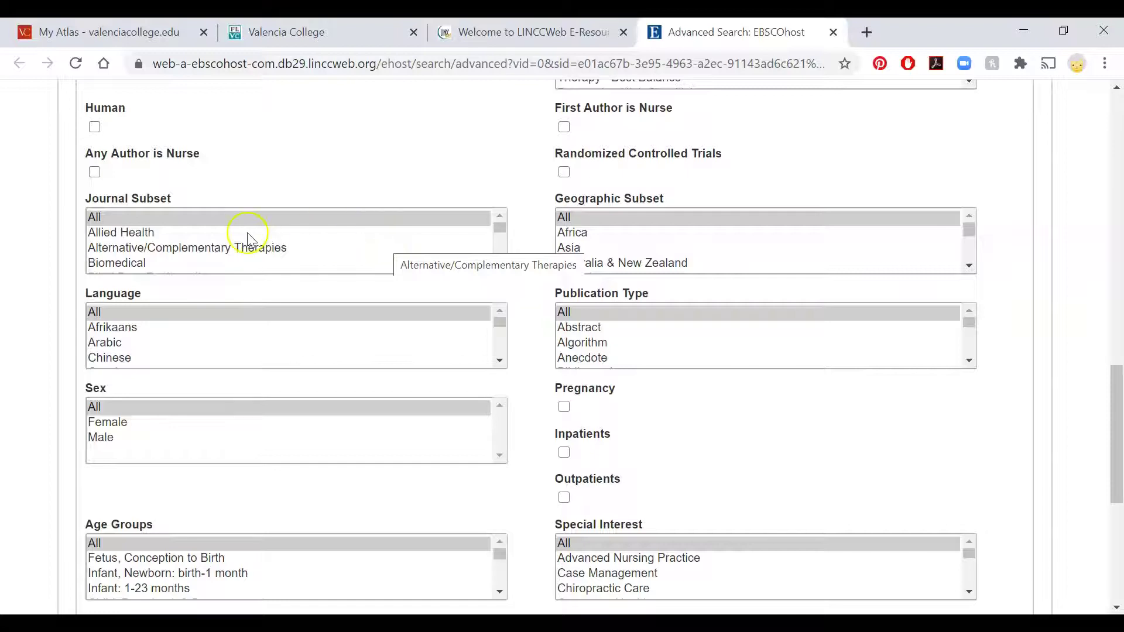
scroll(53, 293, down, 1)
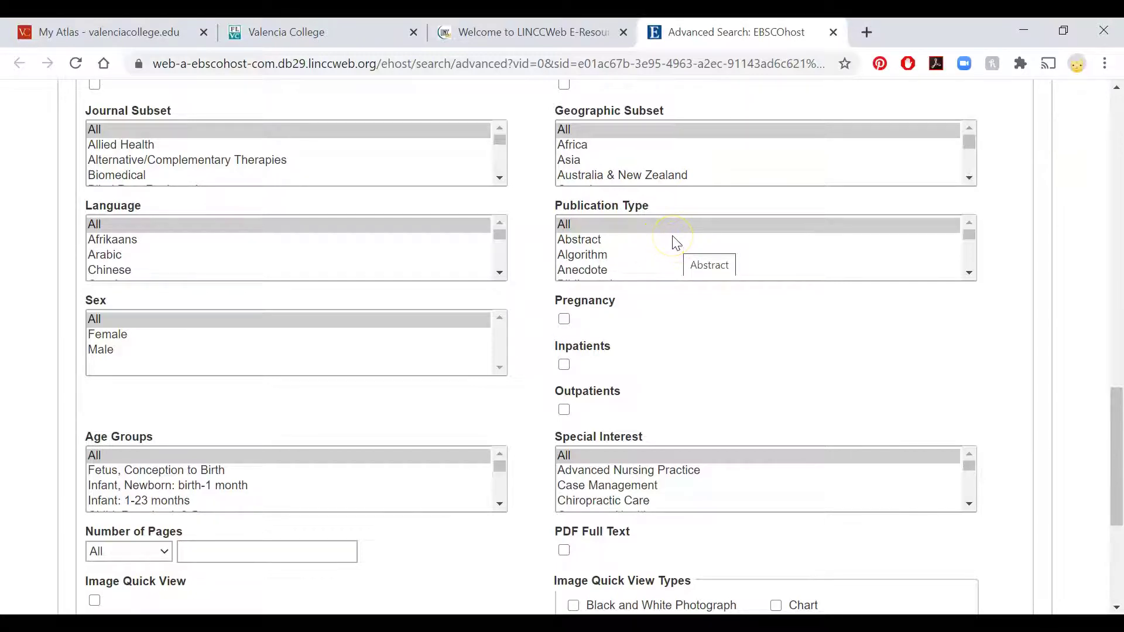
Step: Browse the Publication Type and Special Interest options among the search limiters
scroll(676, 244, down, 2)
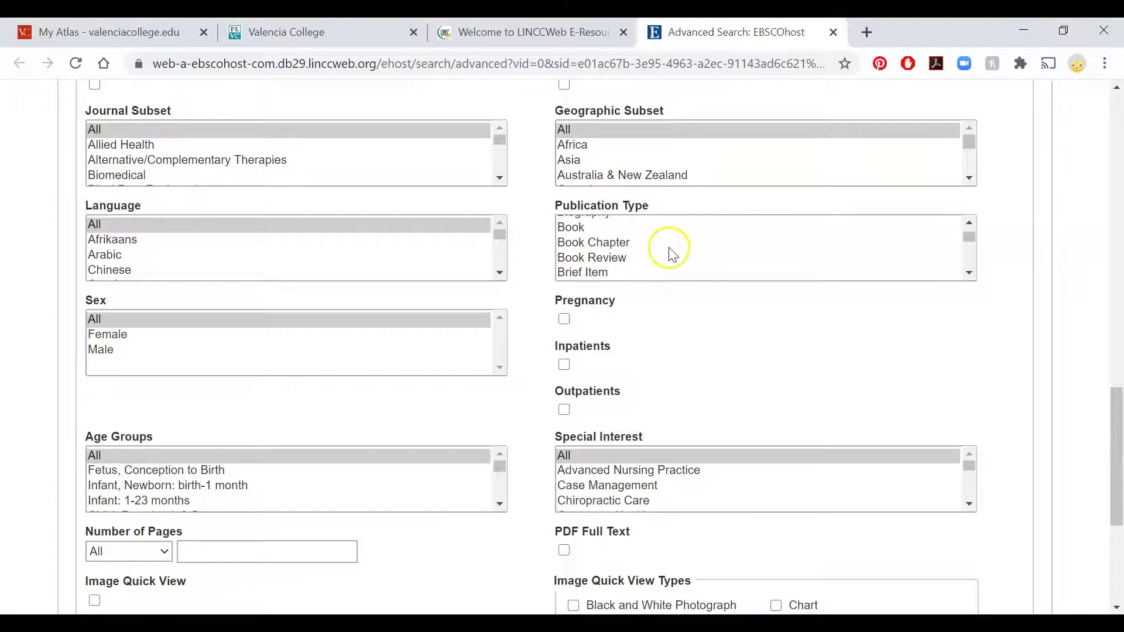
scroll(673, 251, down, 2)
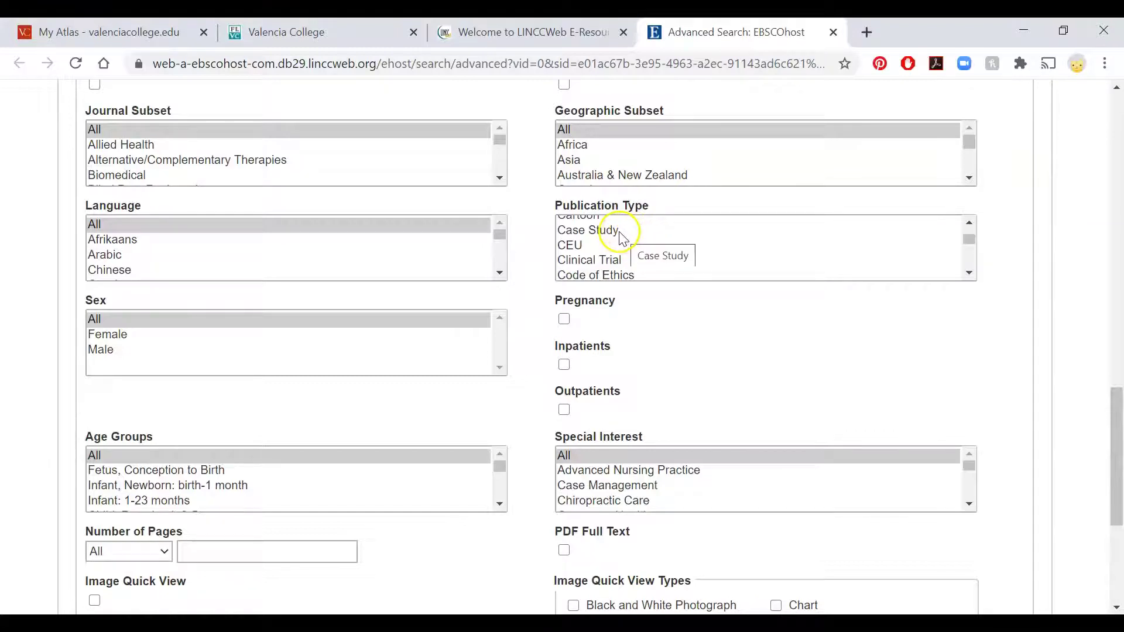
scroll(625, 246, down, 2)
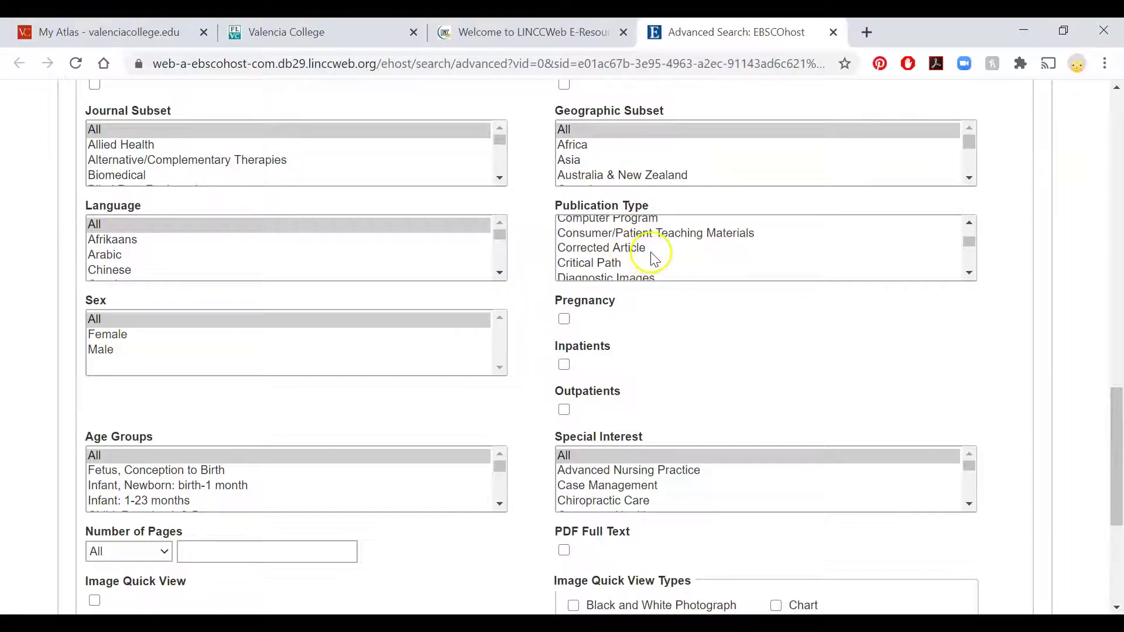
scroll(654, 257, down, 2)
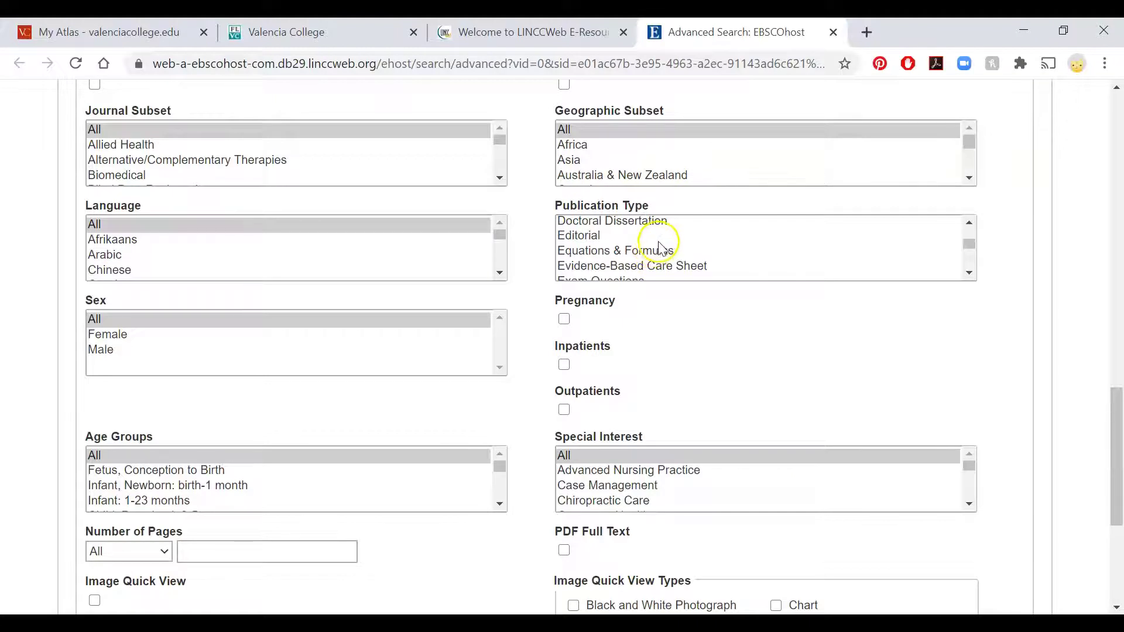
scroll(707, 243, down, 2)
scroll(709, 244, up, 1)
scroll(707, 244, up, 1)
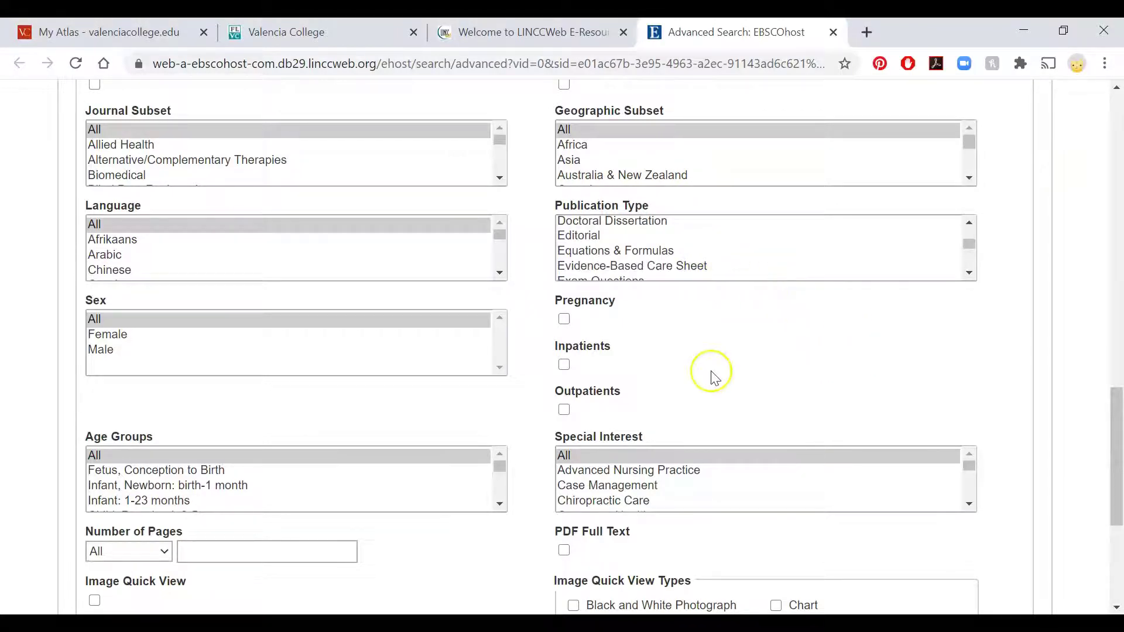
scroll(678, 371, down, 4)
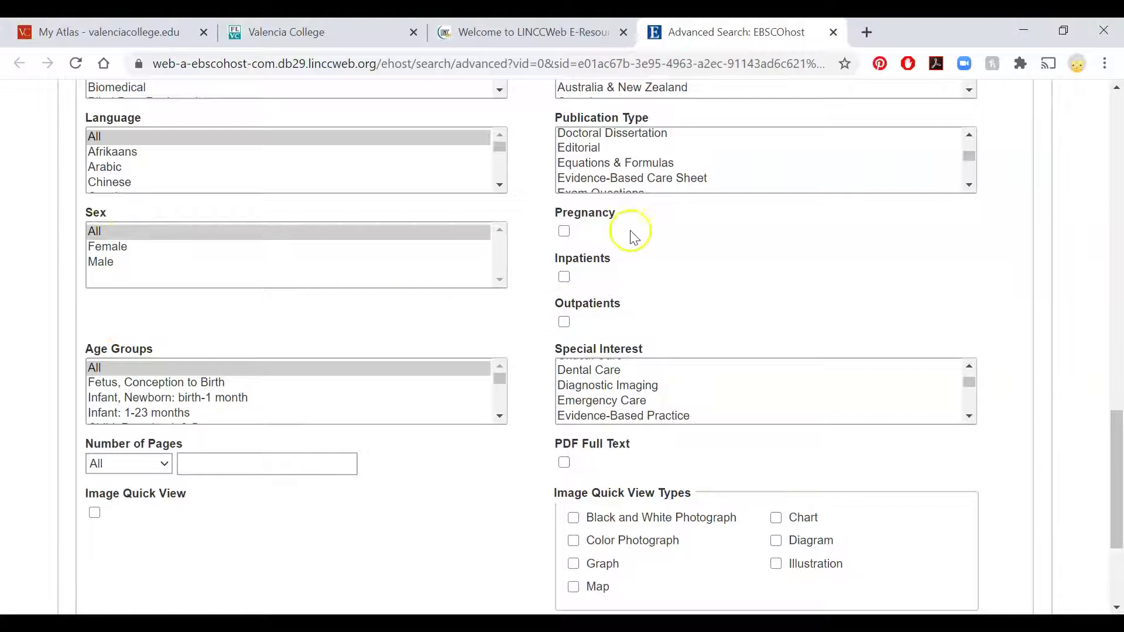
scroll(651, 393, down, 5)
scroll(651, 394, down, 4)
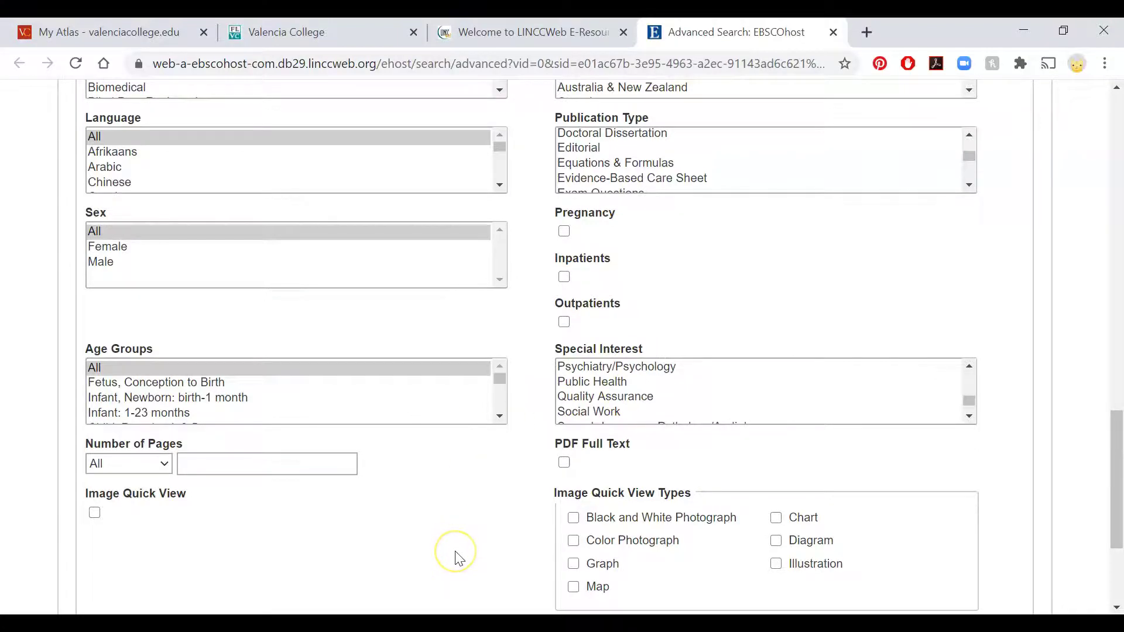
Step: Run the search for substance abuse AND nurses without any limiters
scroll(457, 556, up, 18)
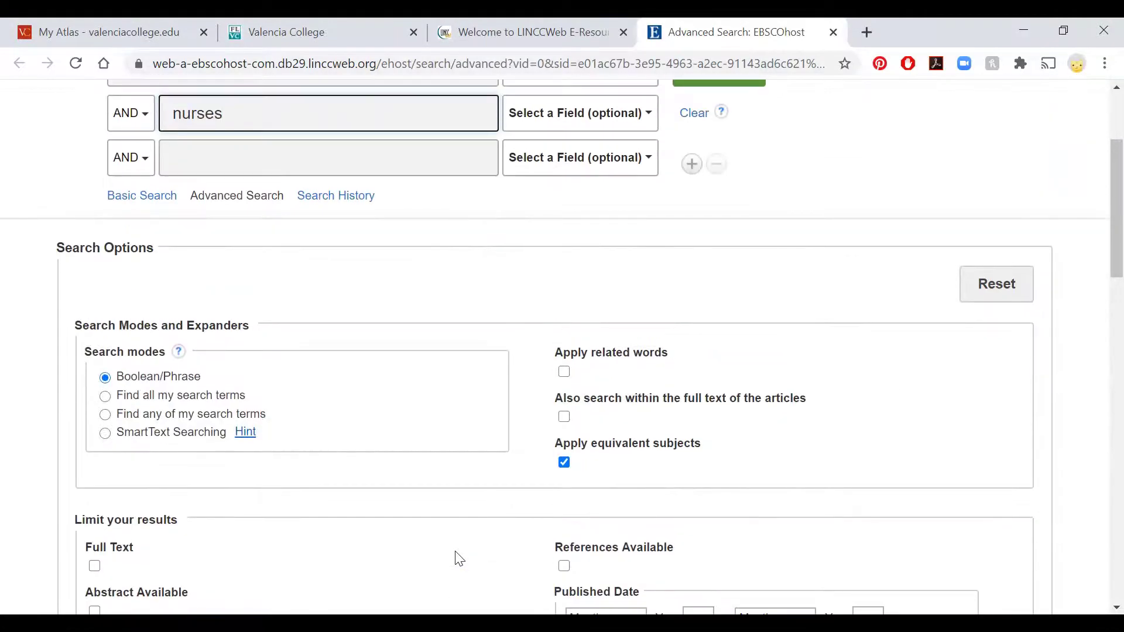
scroll(400, 545, up, 3)
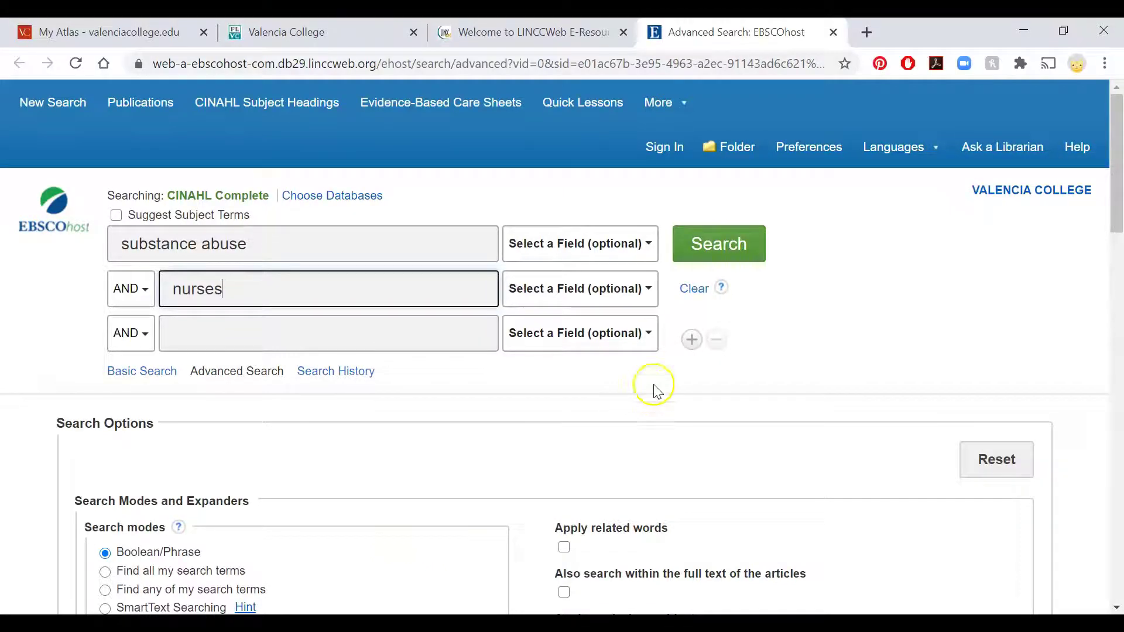
click(717, 256)
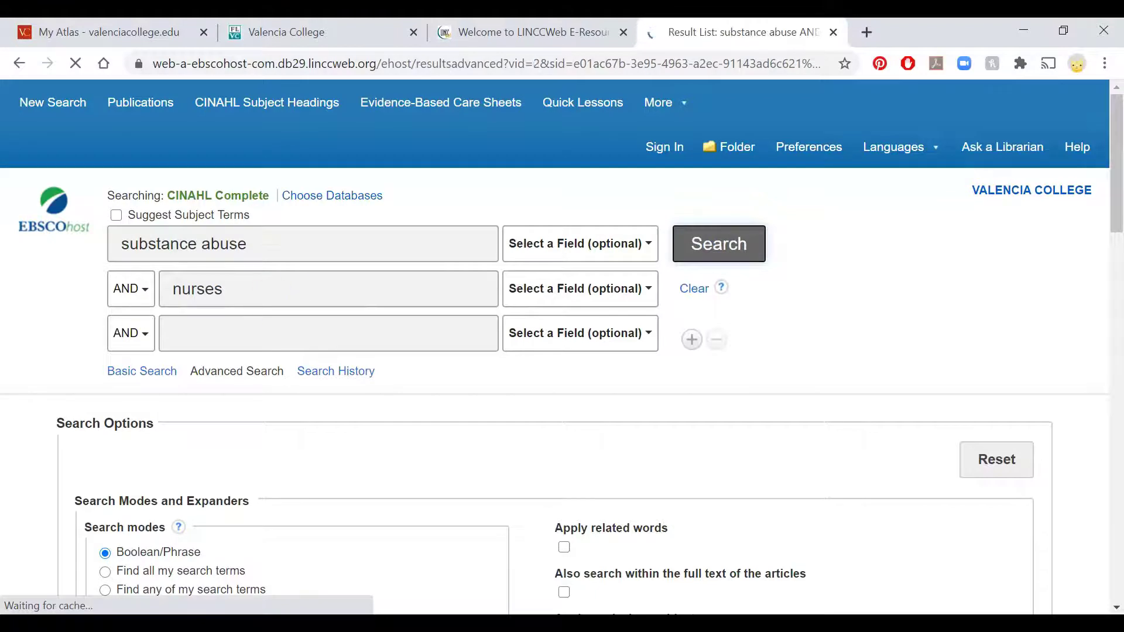
Step: Limit the search results to publication dates from 2015 to 2020
scroll(562, 351, down, 4)
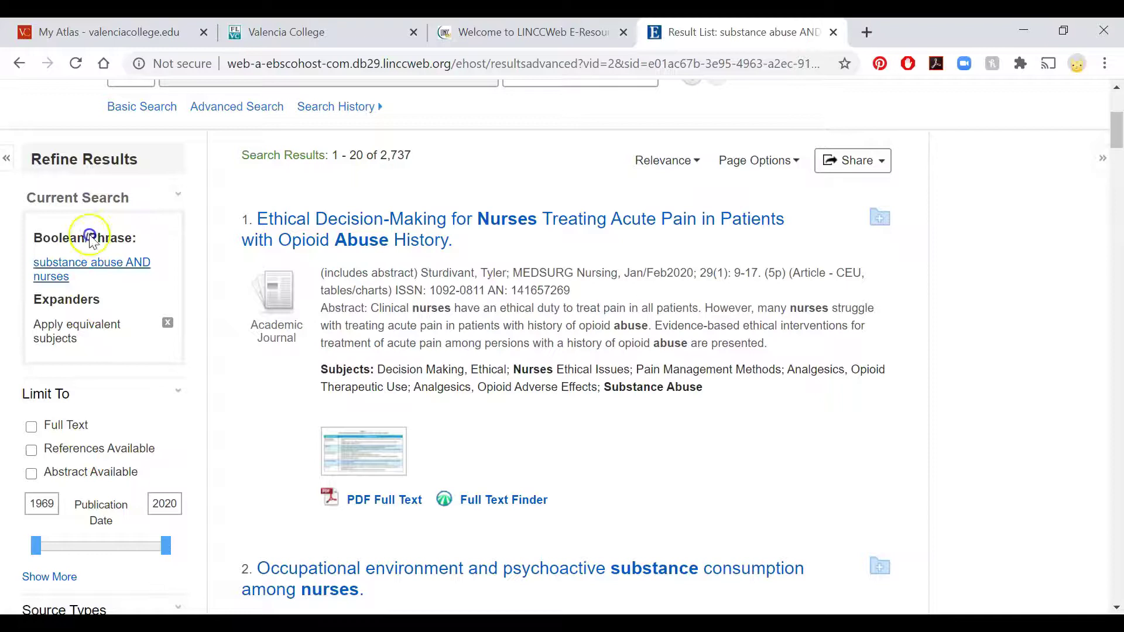
scroll(76, 462, down, 4)
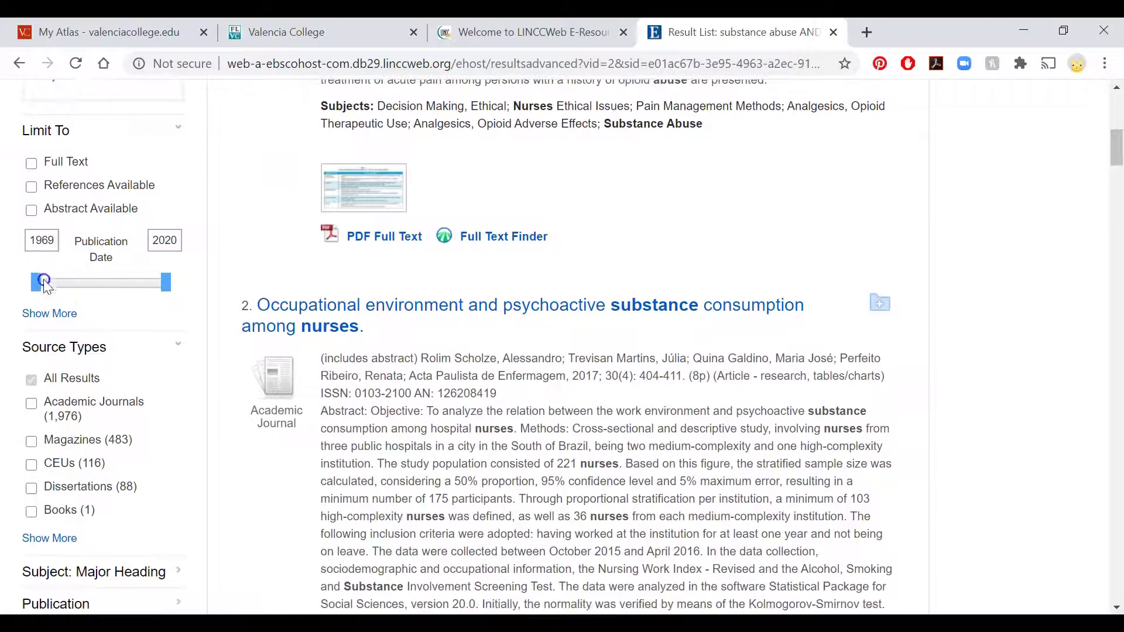
drag(33, 284, 154, 287)
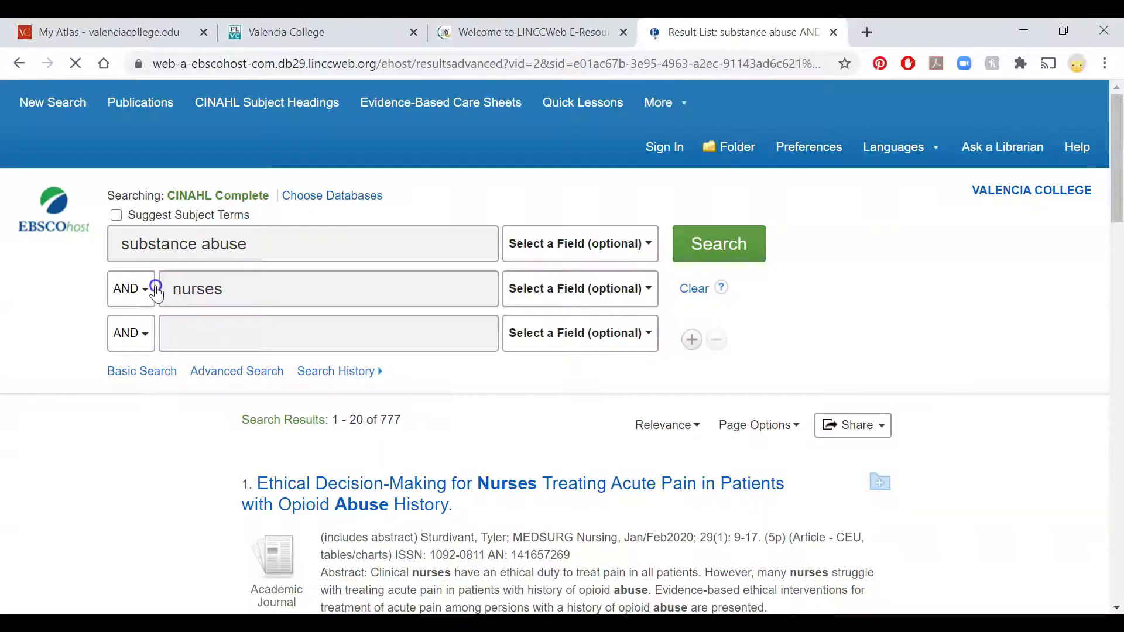
scroll(234, 417, down, 7)
scroll(234, 417, up, 5)
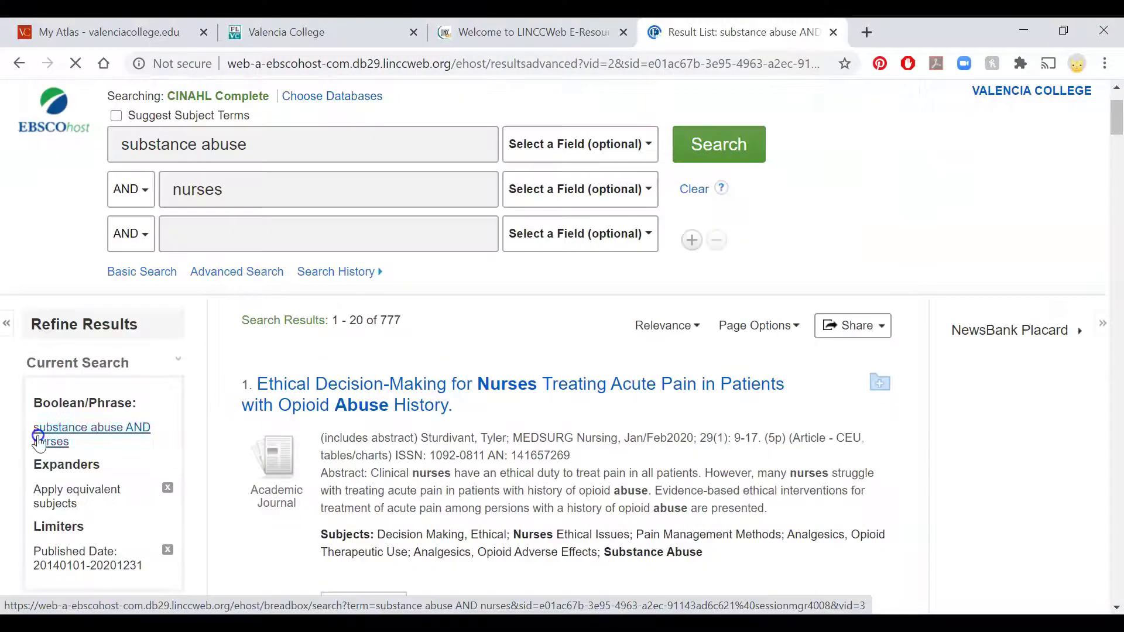
scroll(38, 436, down, 6)
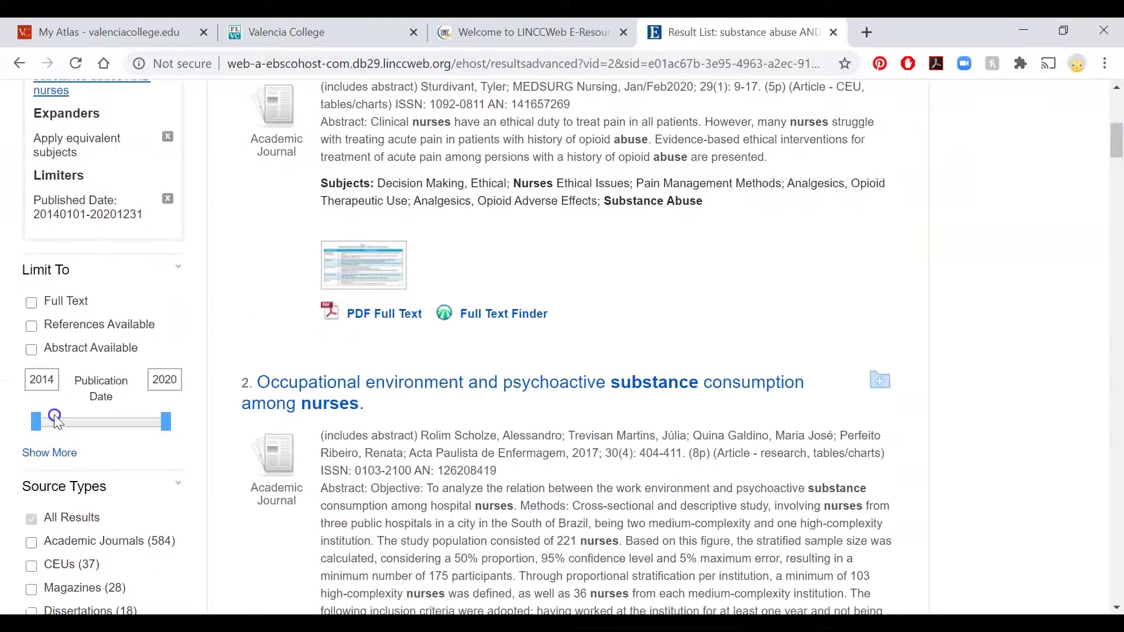
drag(44, 426, 58, 424)
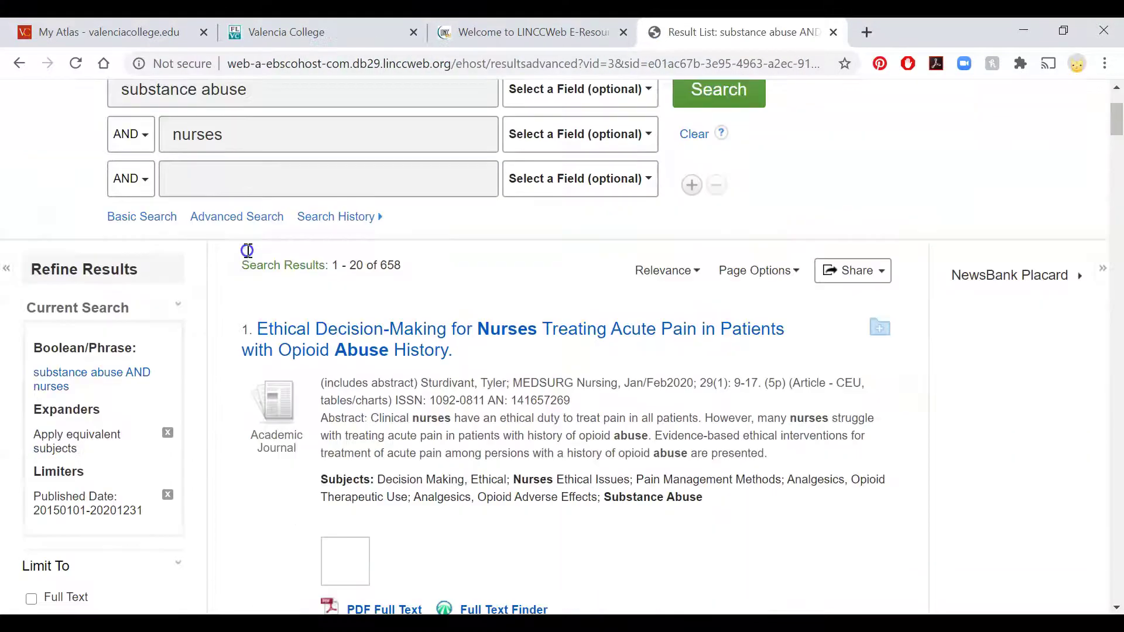
Step: Review the date-limited results and examine the complete list of source types offered for refining them
scroll(247, 251, down, 6)
scroll(248, 258, up, 2)
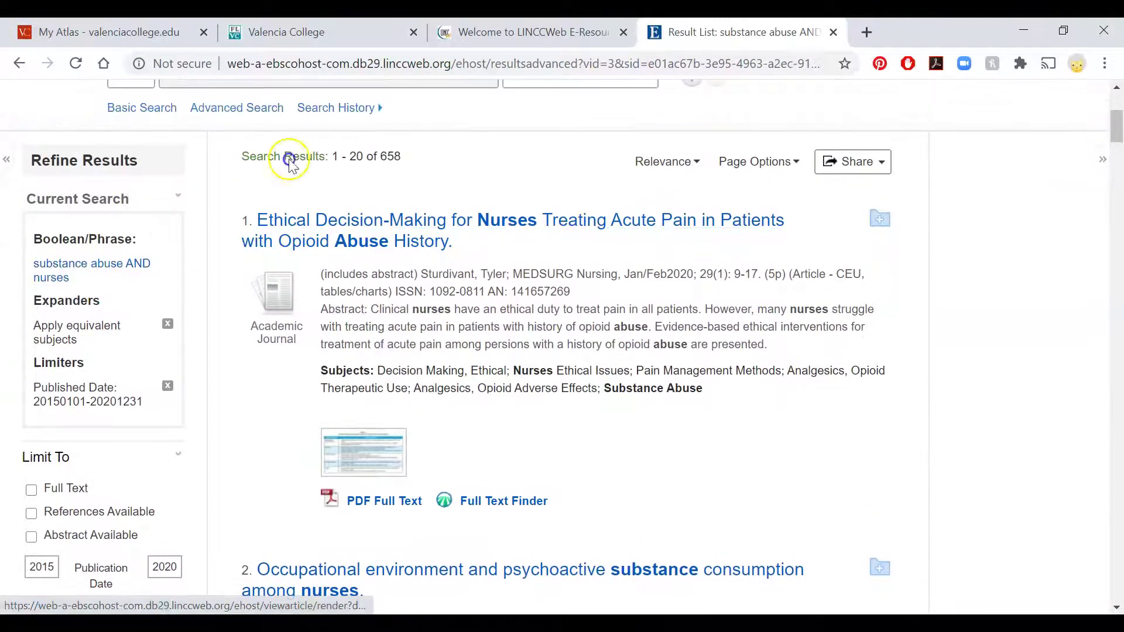
scroll(232, 336, down, 9)
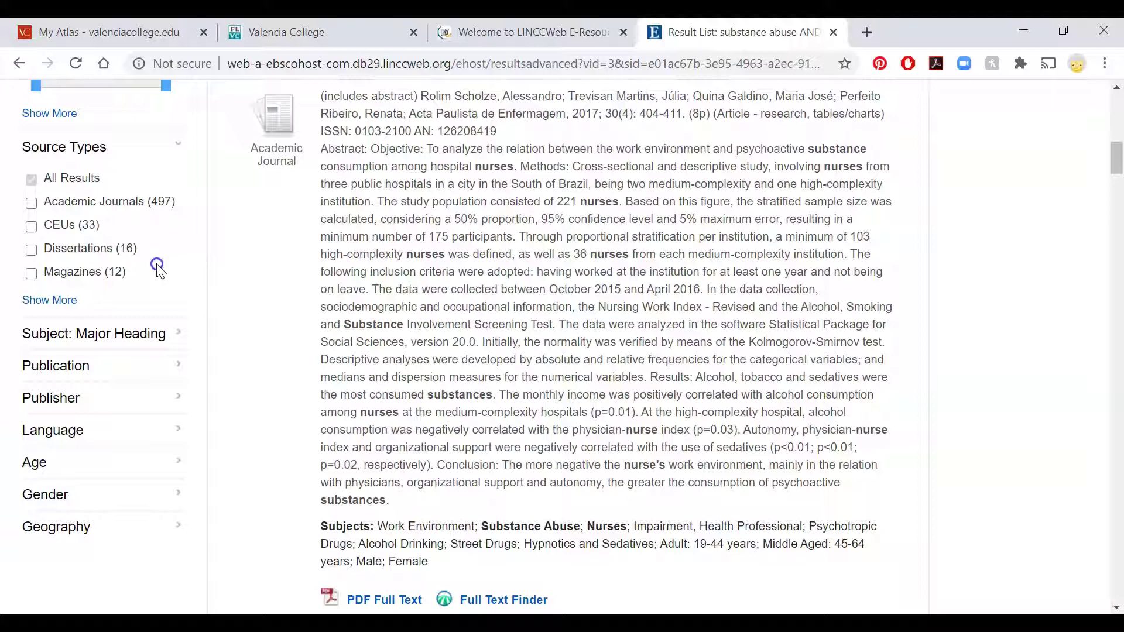
click(58, 298)
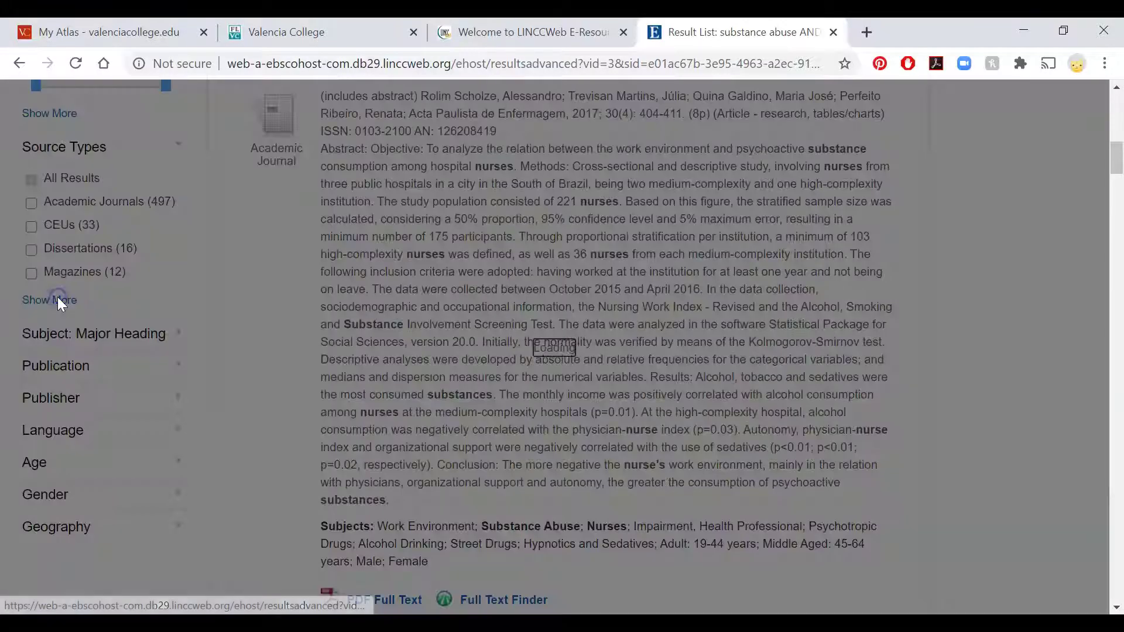
scroll(462, 302, down, 2)
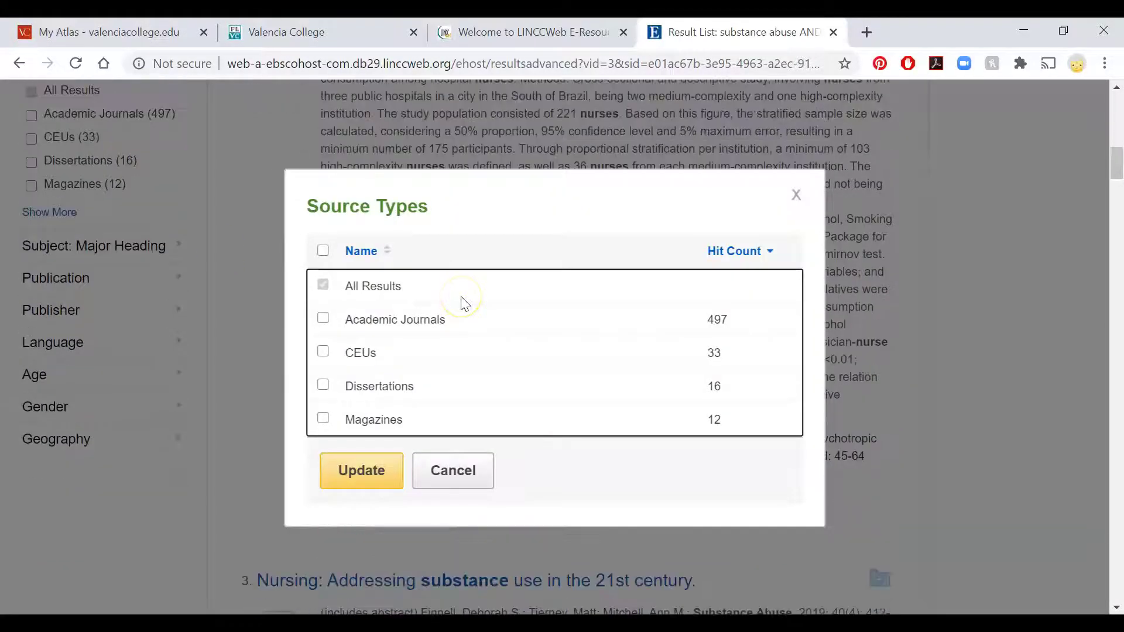
click(796, 194)
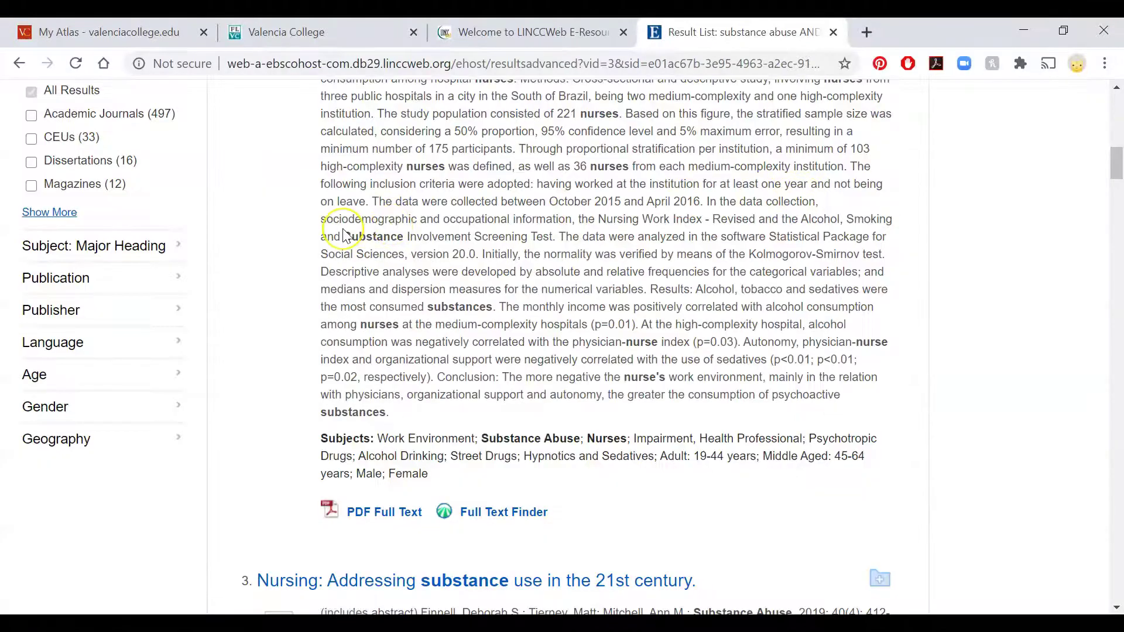
scroll(345, 240, up, 1)
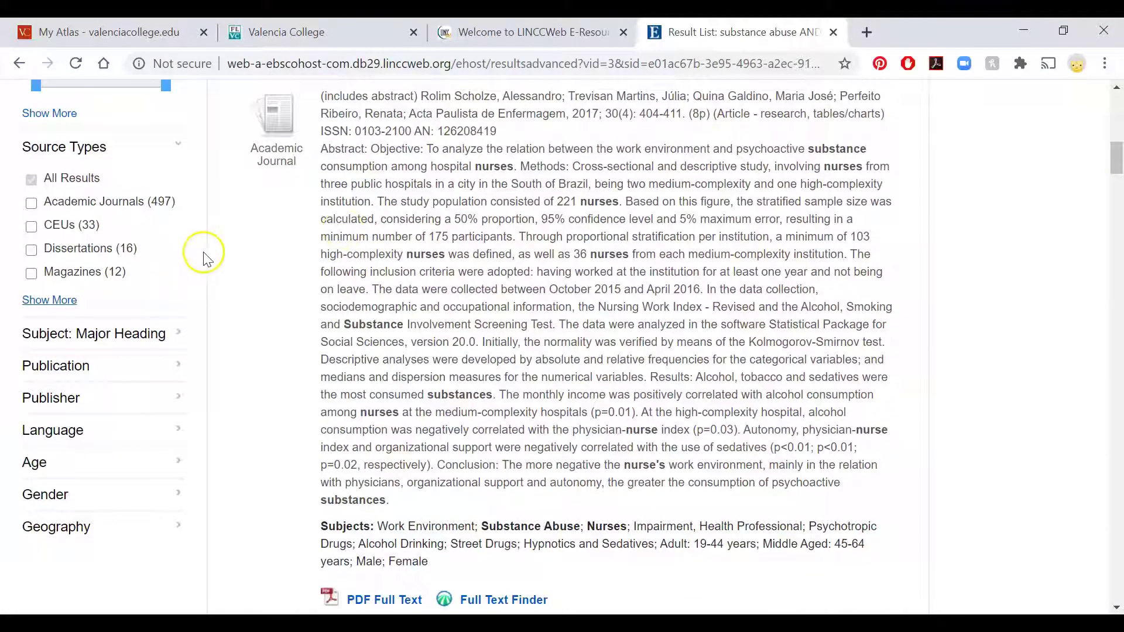
Step: Browse the titles, abstracts and subjects of the articles in the 2015 to 2020 result list
scroll(530, 252, up, 10)
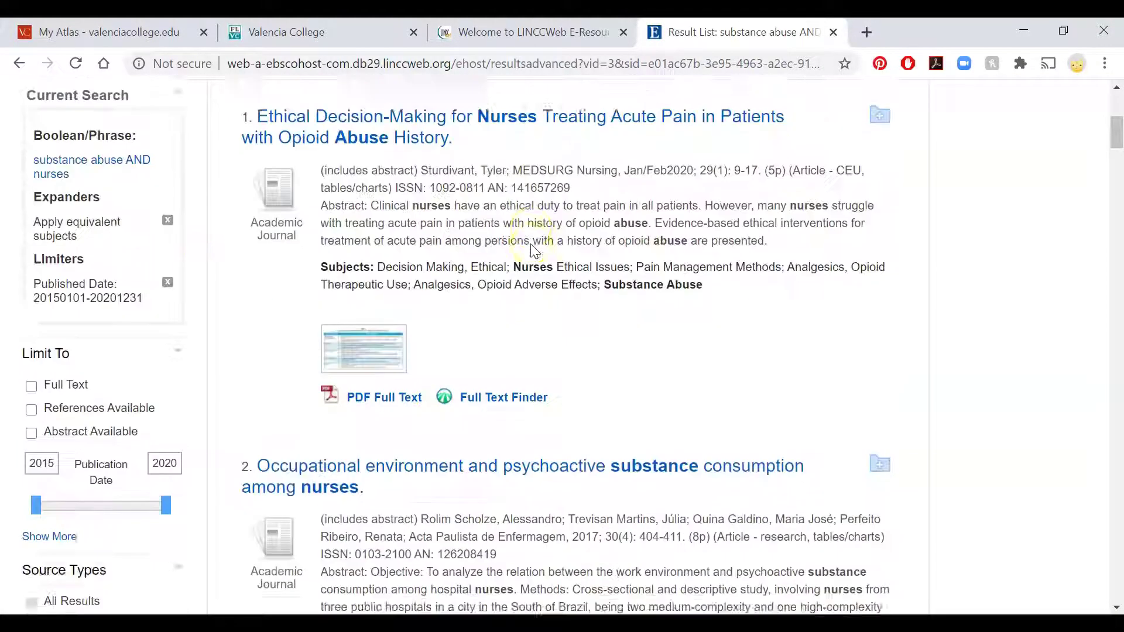
scroll(533, 251, down, 5)
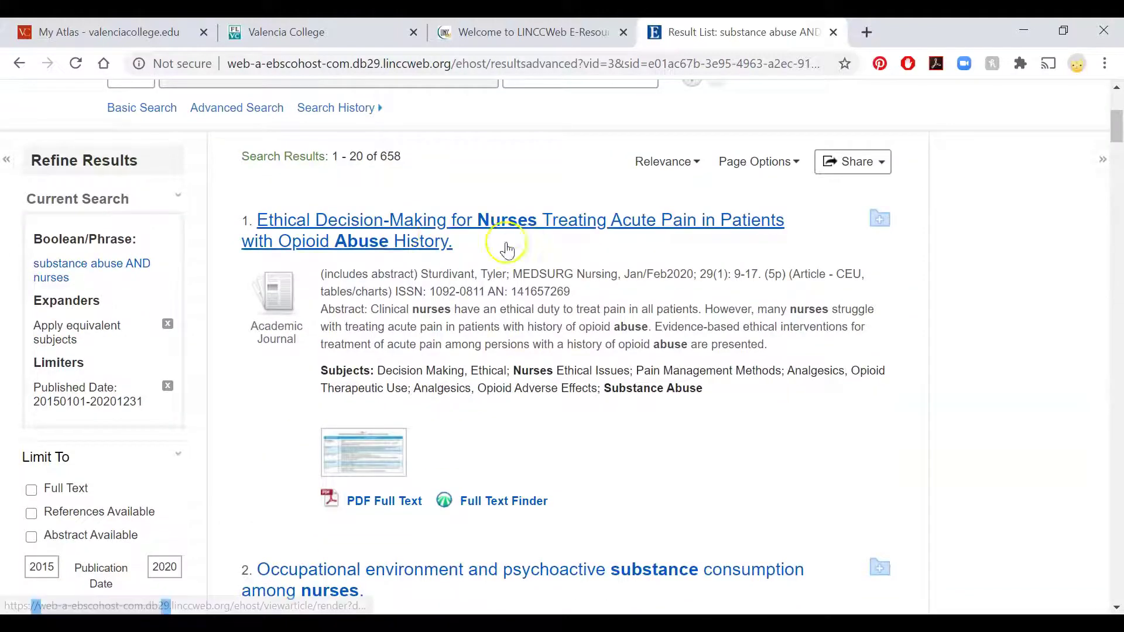
scroll(392, 246, down, 1)
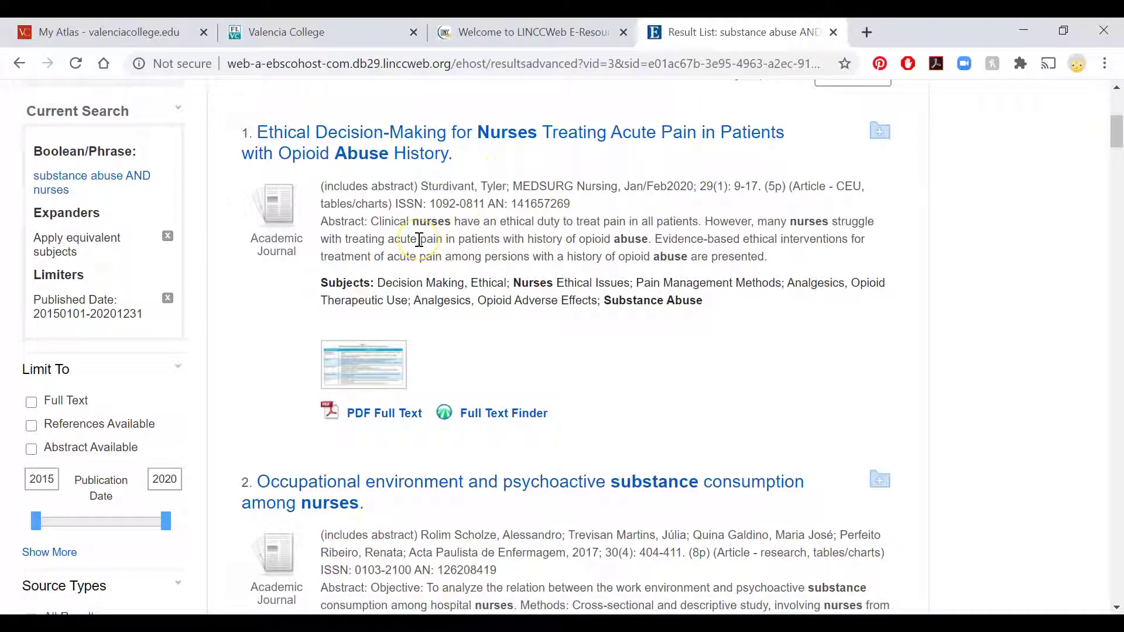
scroll(419, 240, down, 6)
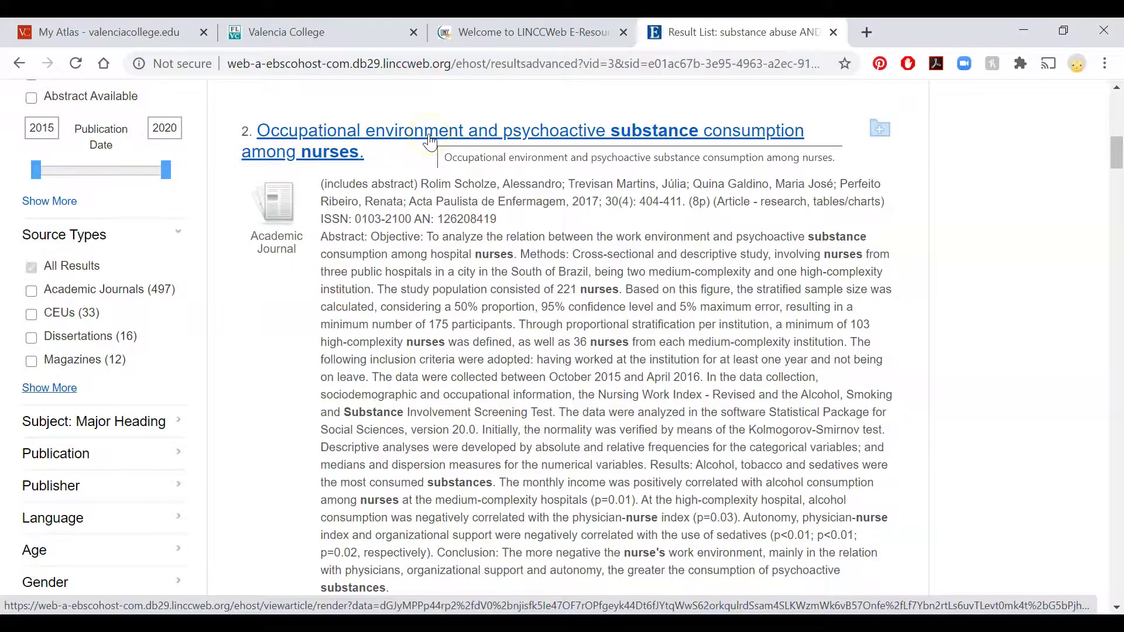
scroll(403, 169, down, 7)
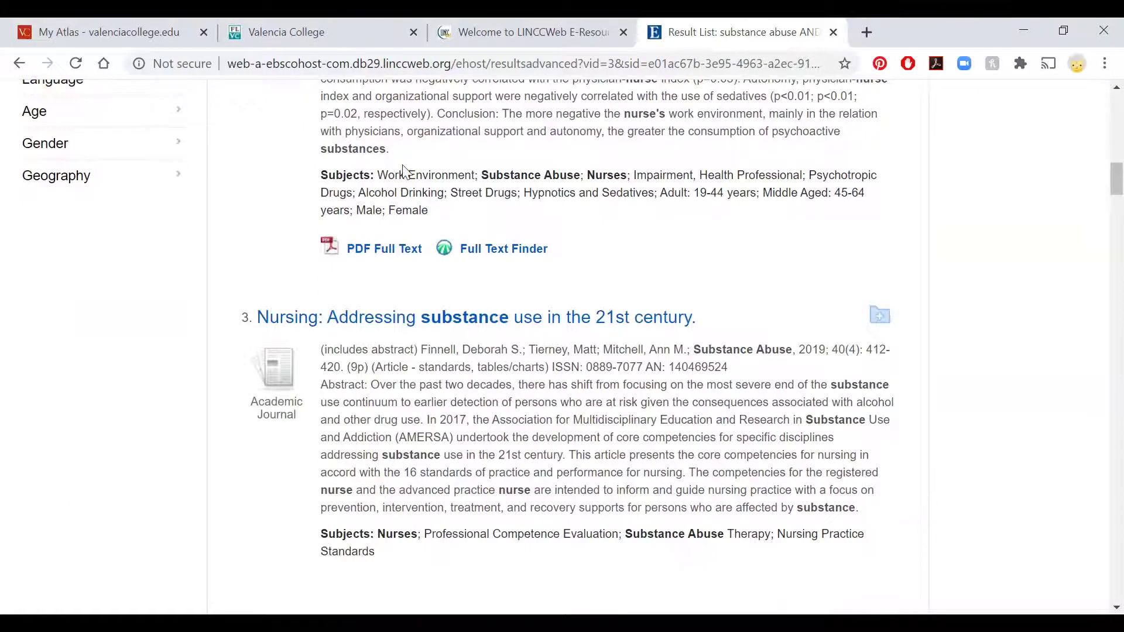
scroll(403, 168, down, 7)
scroll(402, 170, down, 9)
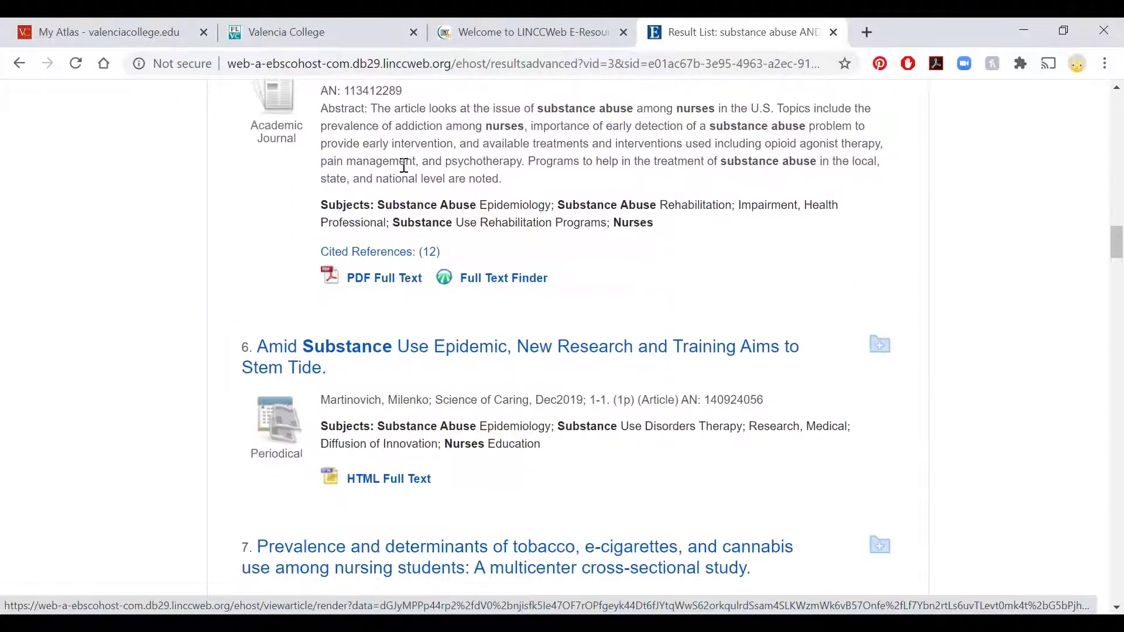
scroll(197, 297, up, 20)
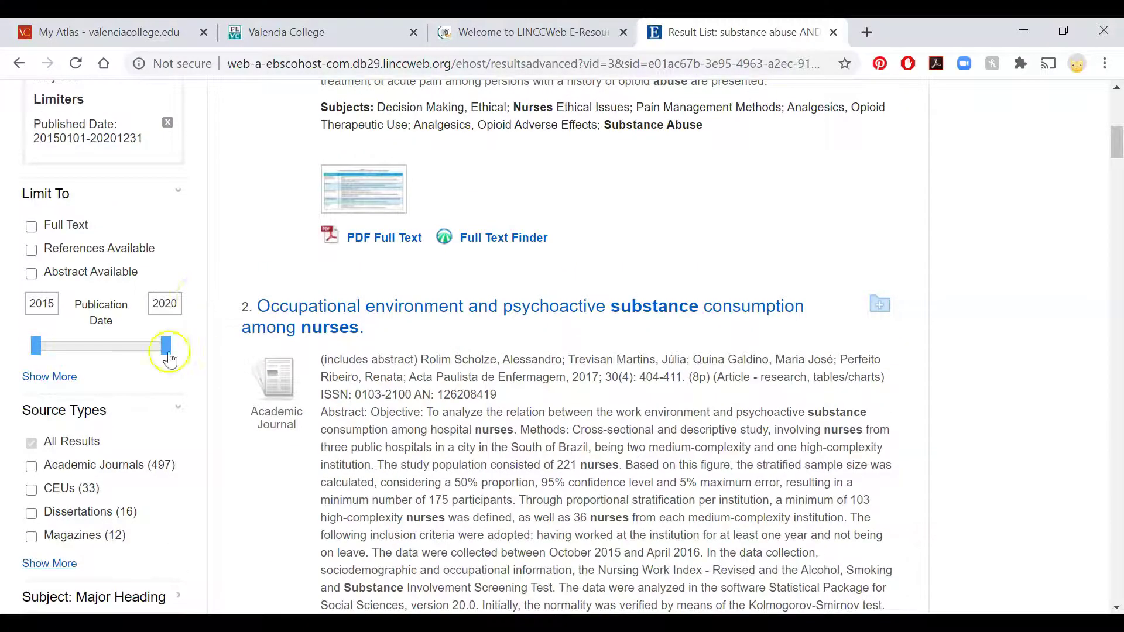
Step: Limit the results to the major subject heading "impairment, health professional"
scroll(165, 357, down, 5)
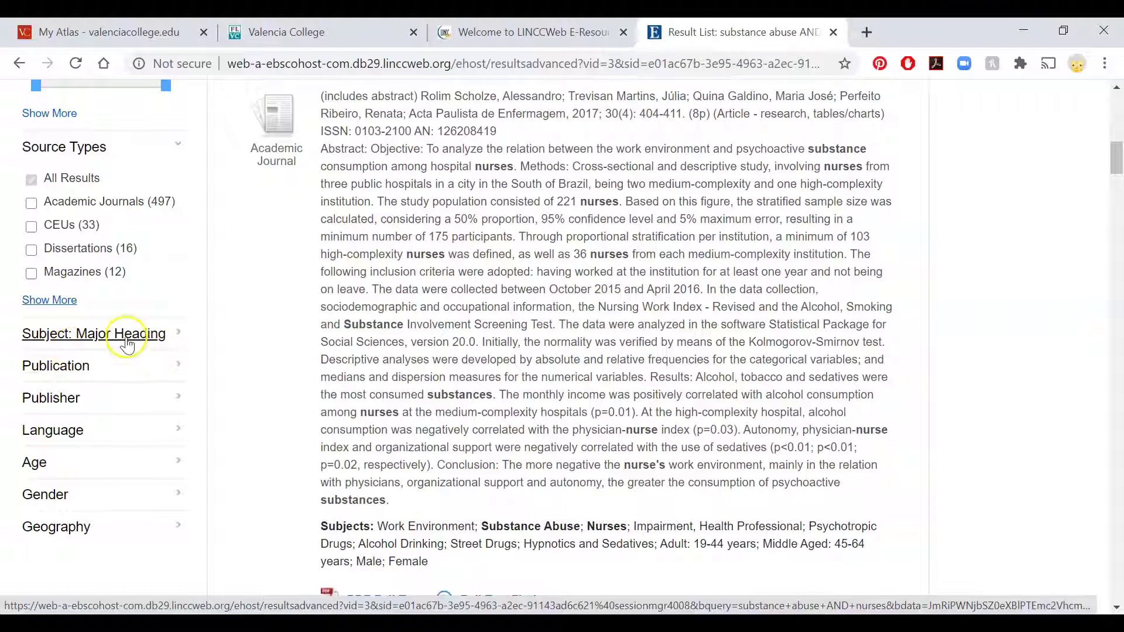
click(126, 339)
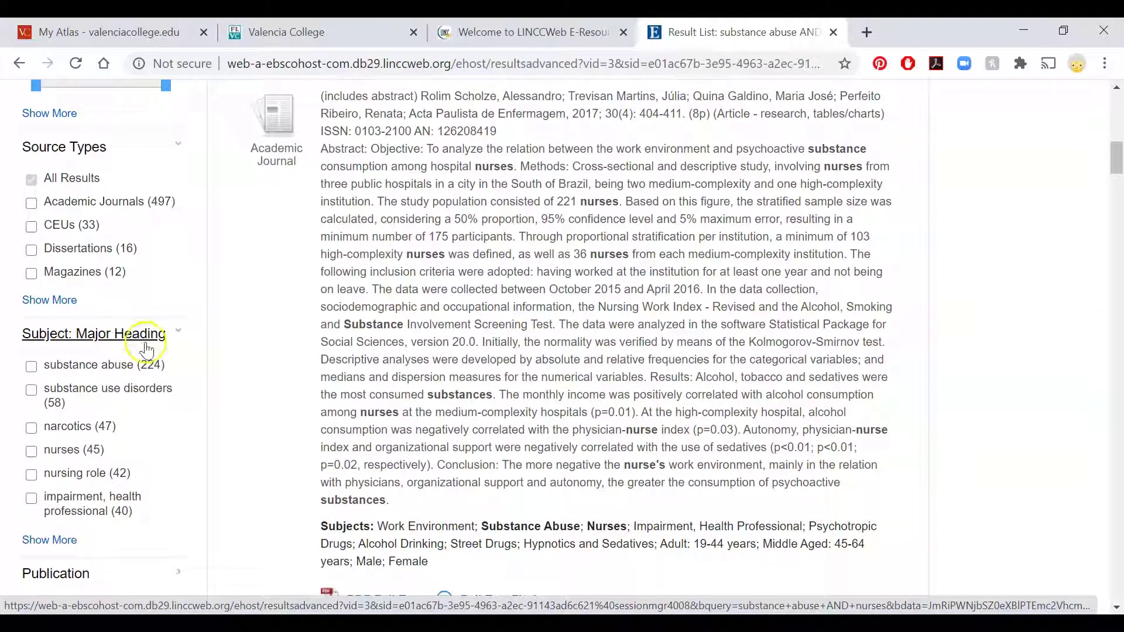
click(59, 545)
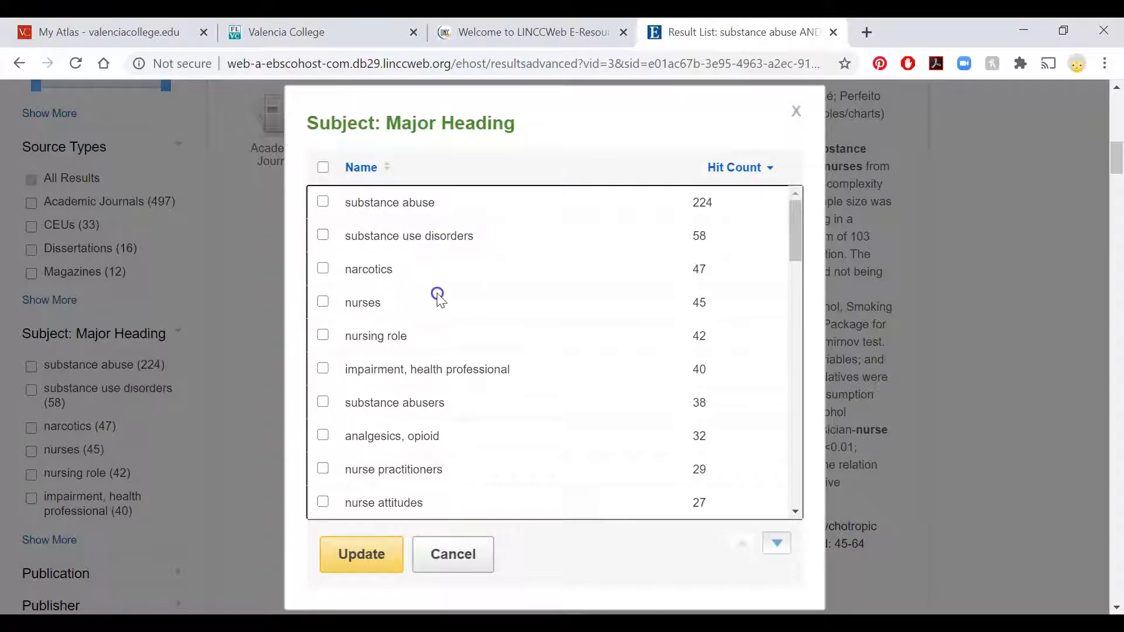
scroll(439, 296, down, 2)
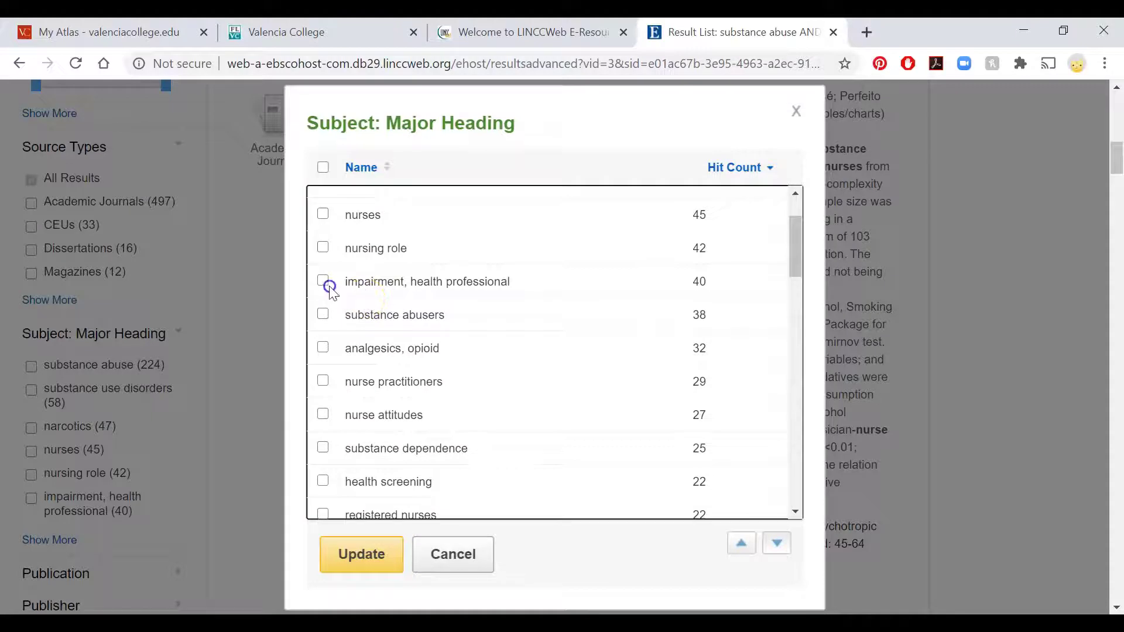
click(324, 283)
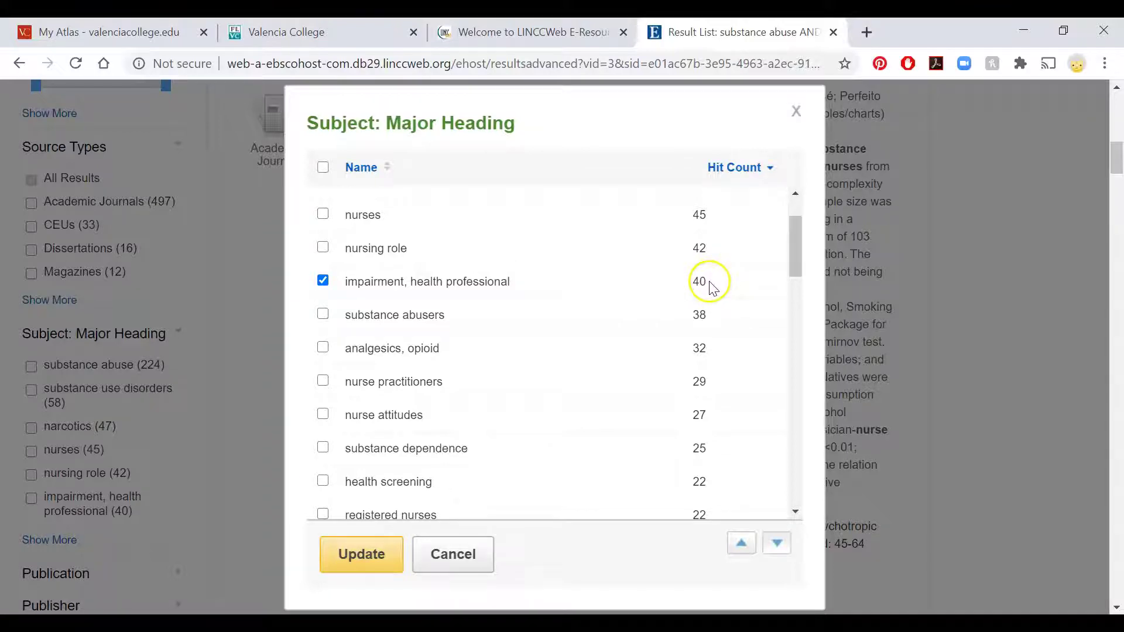
scroll(499, 369, down, 4)
scroll(499, 371, down, 3)
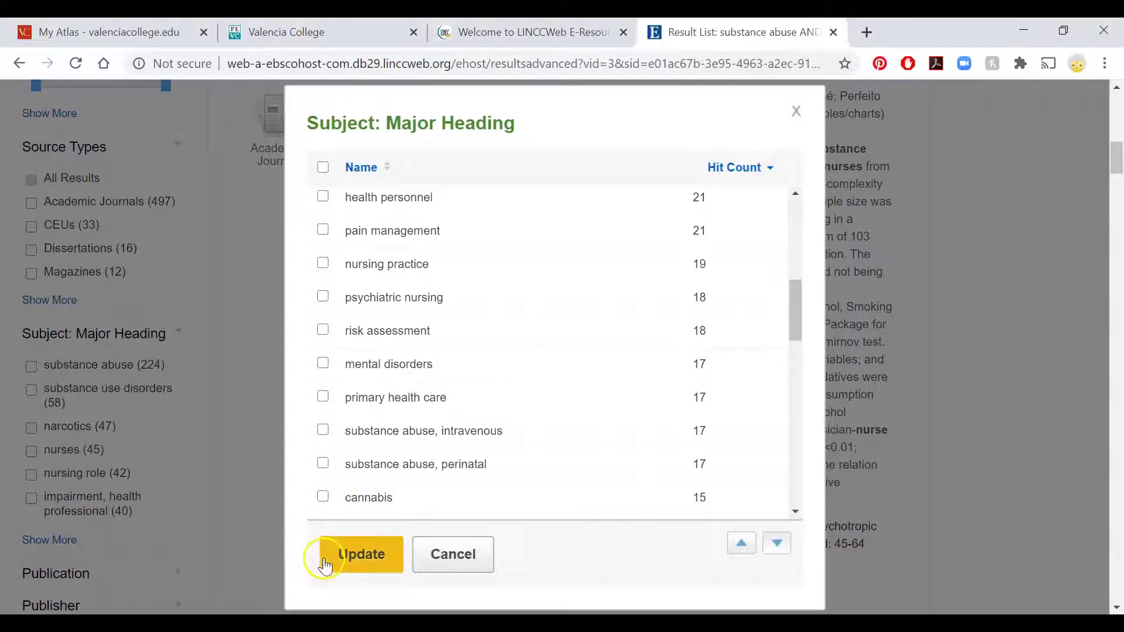
click(351, 556)
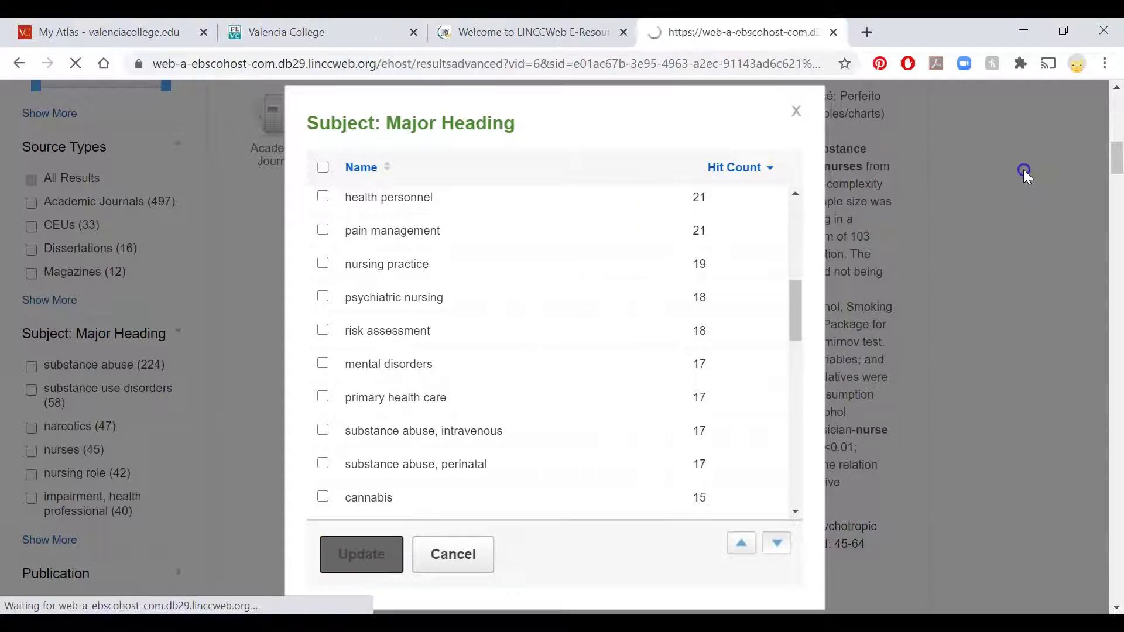
Step: Browse the articles in the result list narrowed by major subject heading for a relevant one
scroll(901, 209, down, 1)
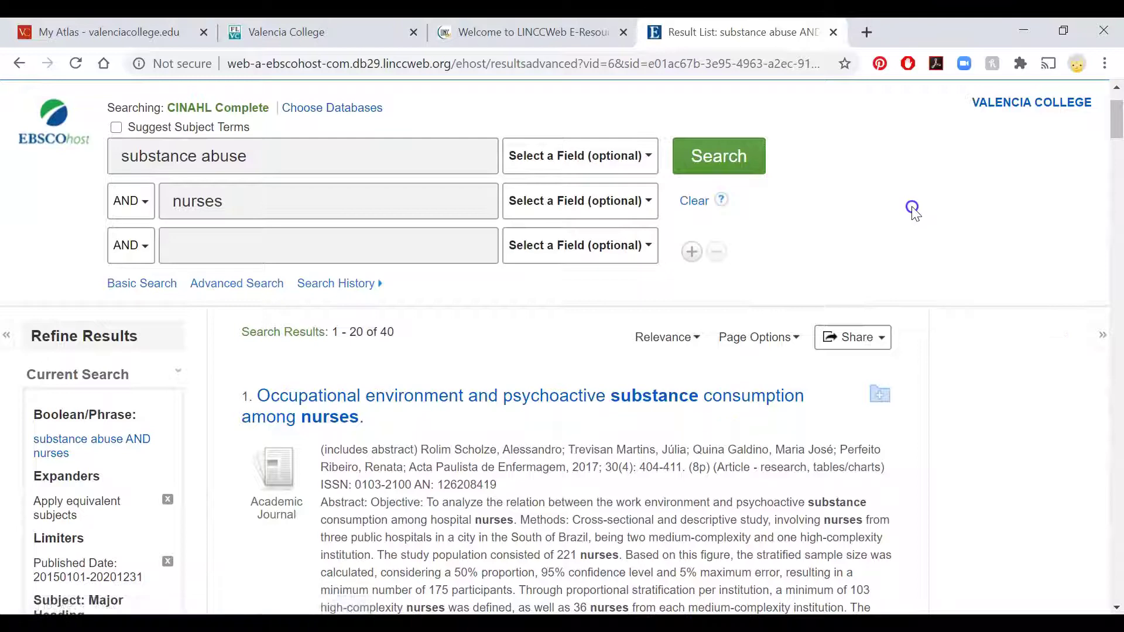
scroll(865, 207, down, 15)
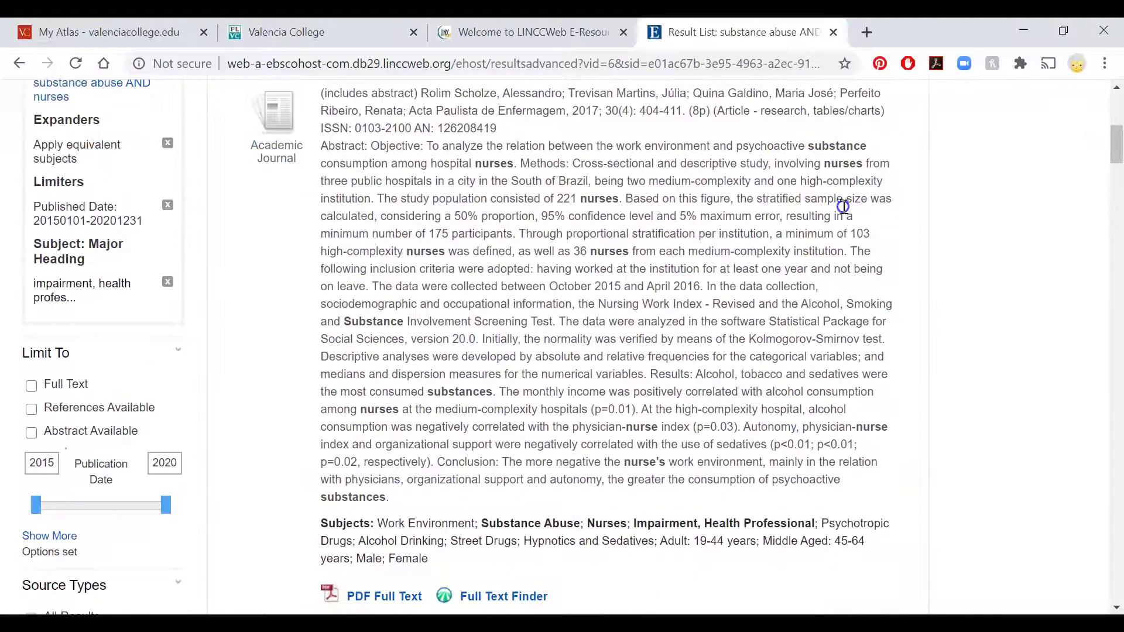
scroll(834, 208, down, 2)
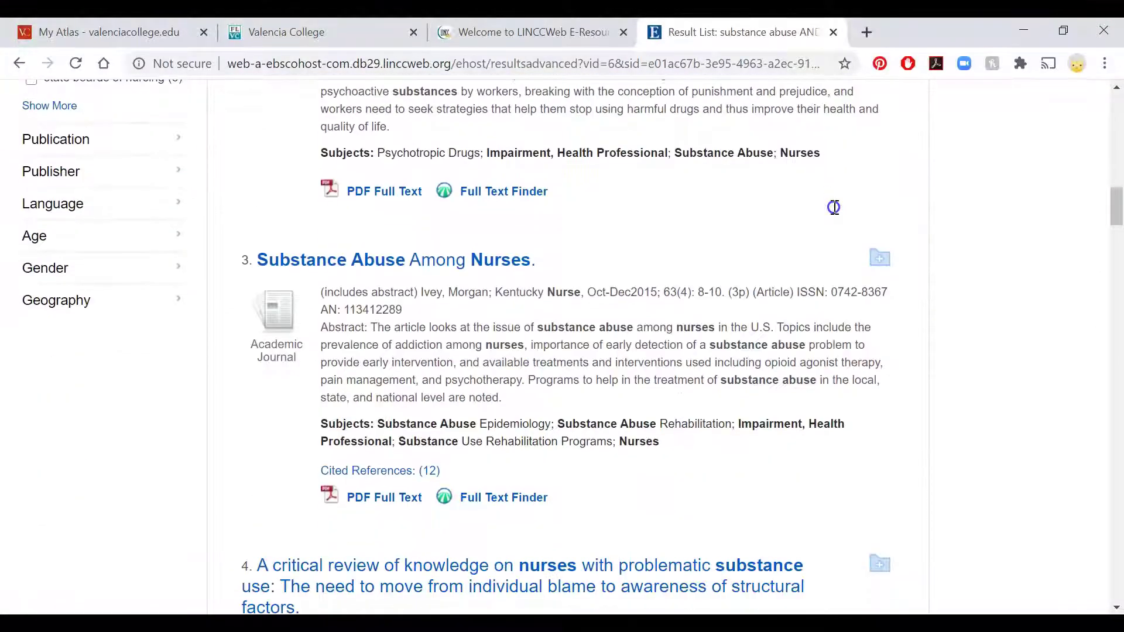
scroll(822, 237, down, 2)
scroll(810, 258, down, 2)
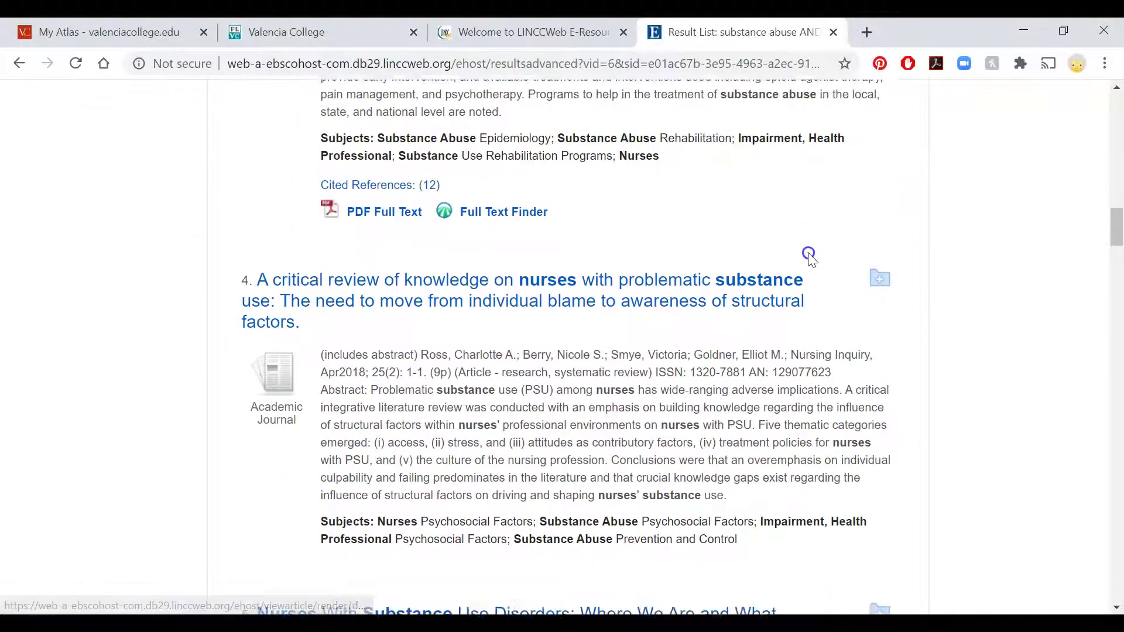
scroll(809, 258, down, 2)
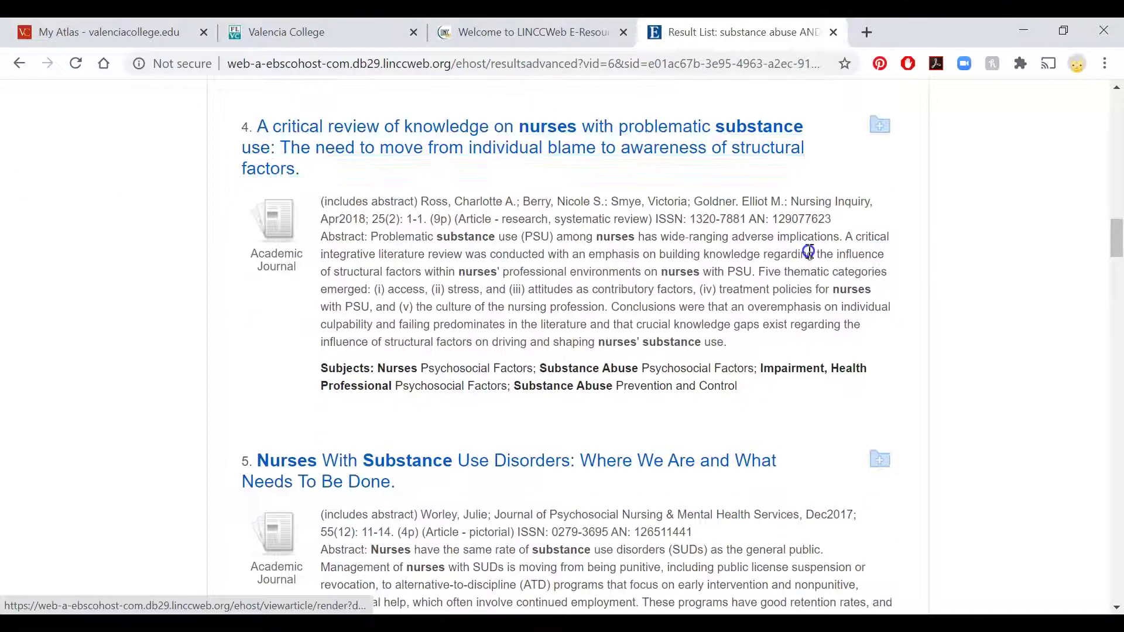
scroll(809, 256, down, 6)
scroll(809, 251, down, 6)
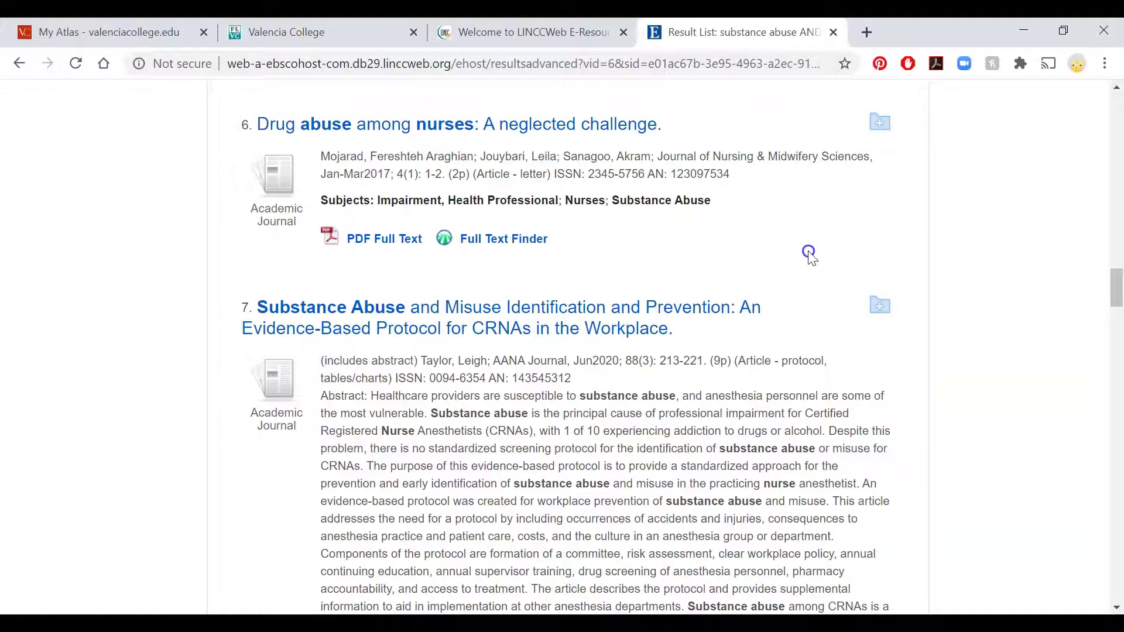
scroll(811, 256, down, 2)
scroll(810, 255, down, 1)
Step: Open the record for "Substance Abuse and Misuse Identification and Prevention: An Evidence-Based Protocol for CRNAs in the Workplace" and review its details, subjects and abstract
click(732, 280)
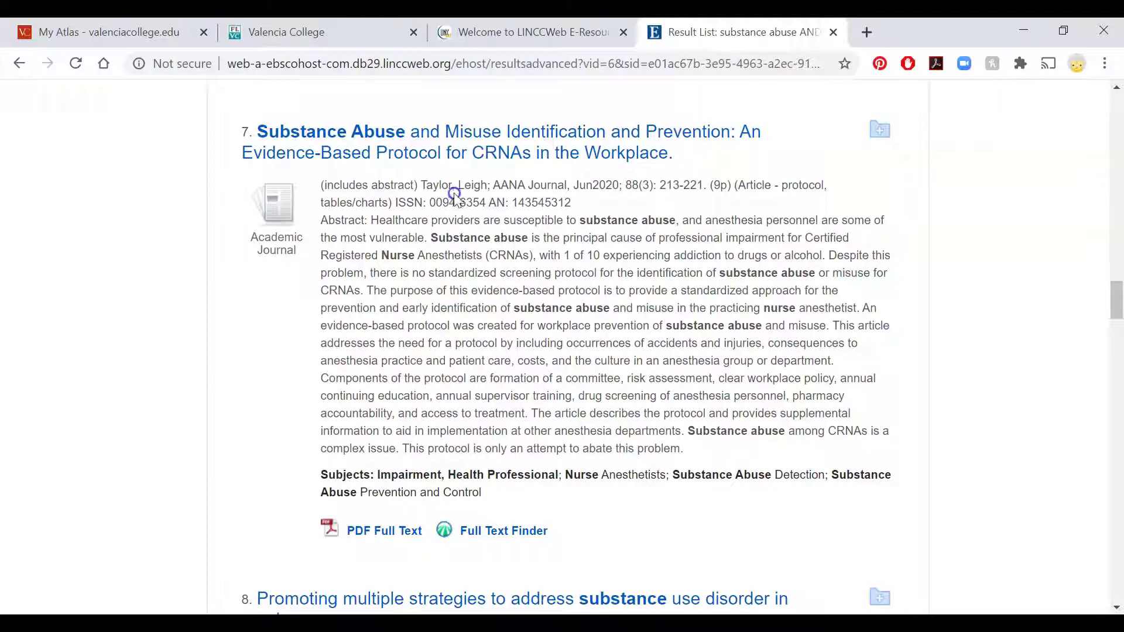
click(458, 156)
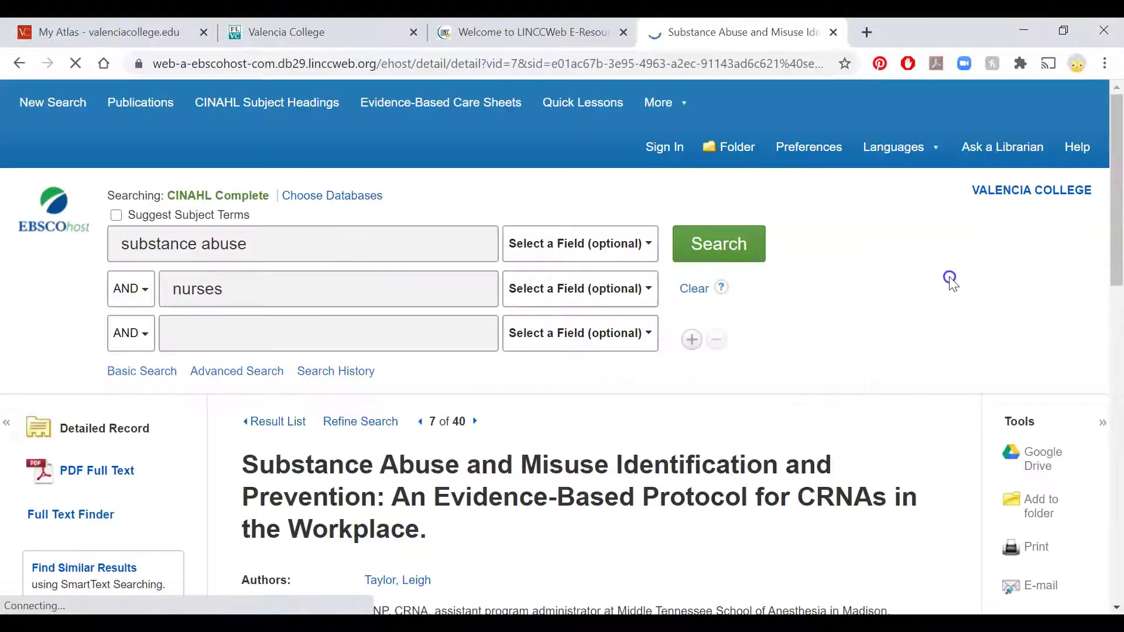
scroll(951, 279, down, 5)
scroll(951, 279, down, 1)
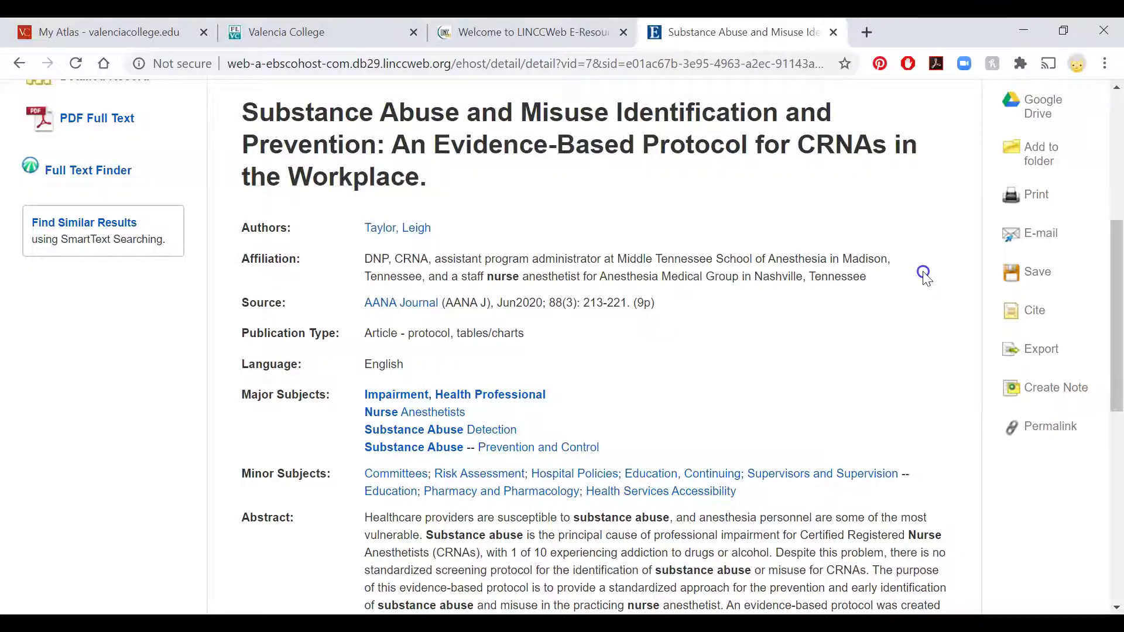
scroll(924, 276, down, 1)
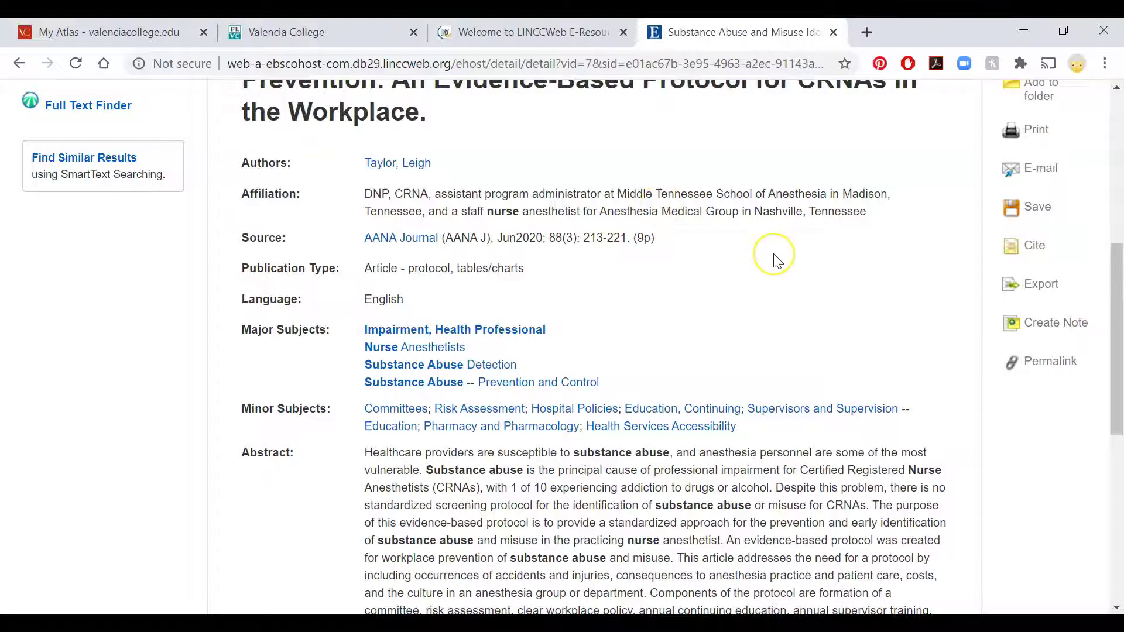
scroll(774, 256, down, 1)
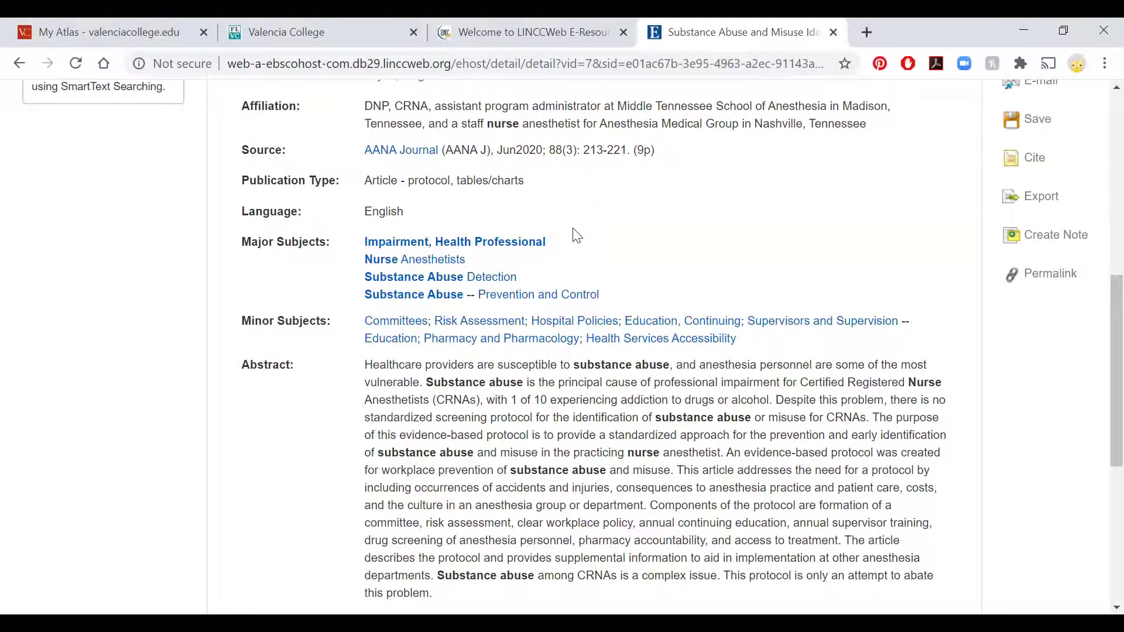
scroll(735, 211, down, 3)
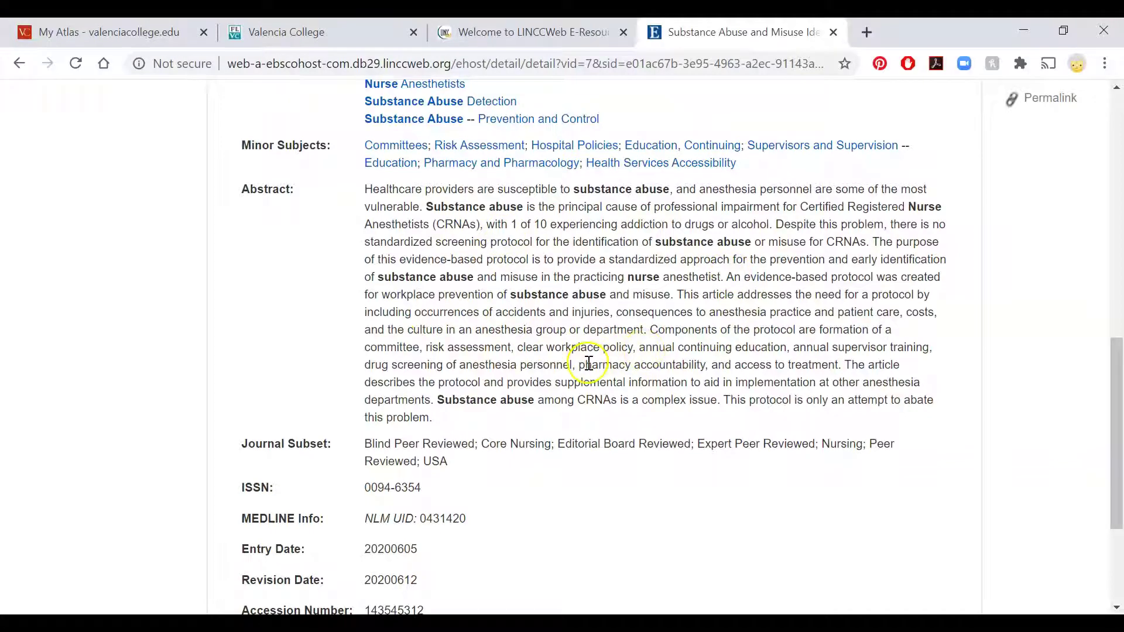
scroll(589, 354, down, 2)
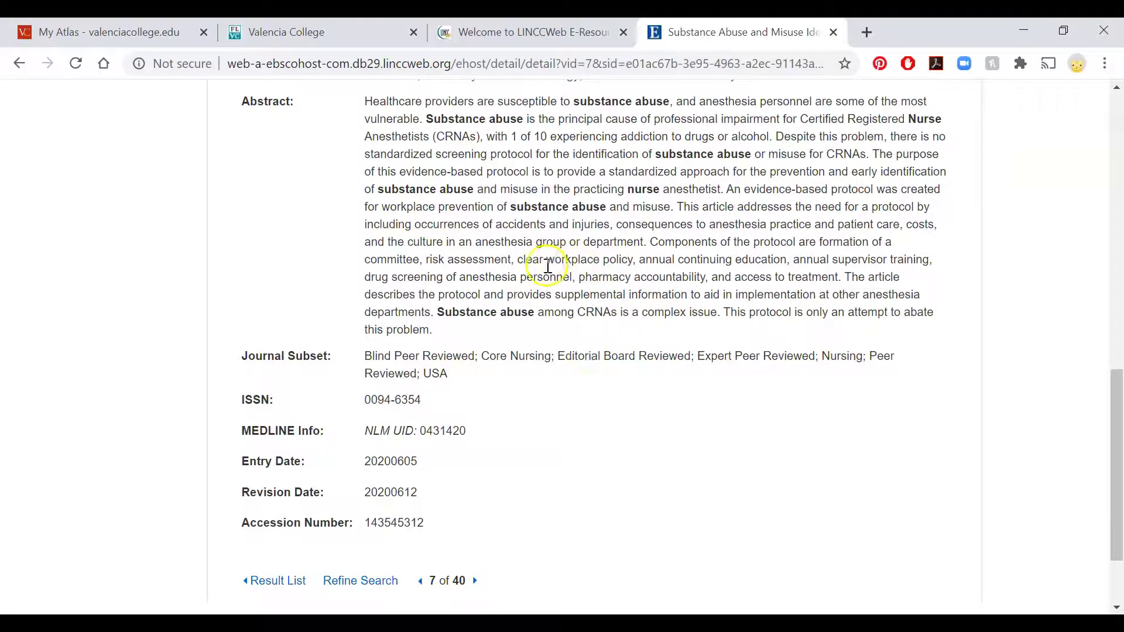
Step: Open the PDF full text of the CRNA substance abuse protocol article from its detailed record
scroll(499, 267, up, 6)
scroll(500, 268, up, 3)
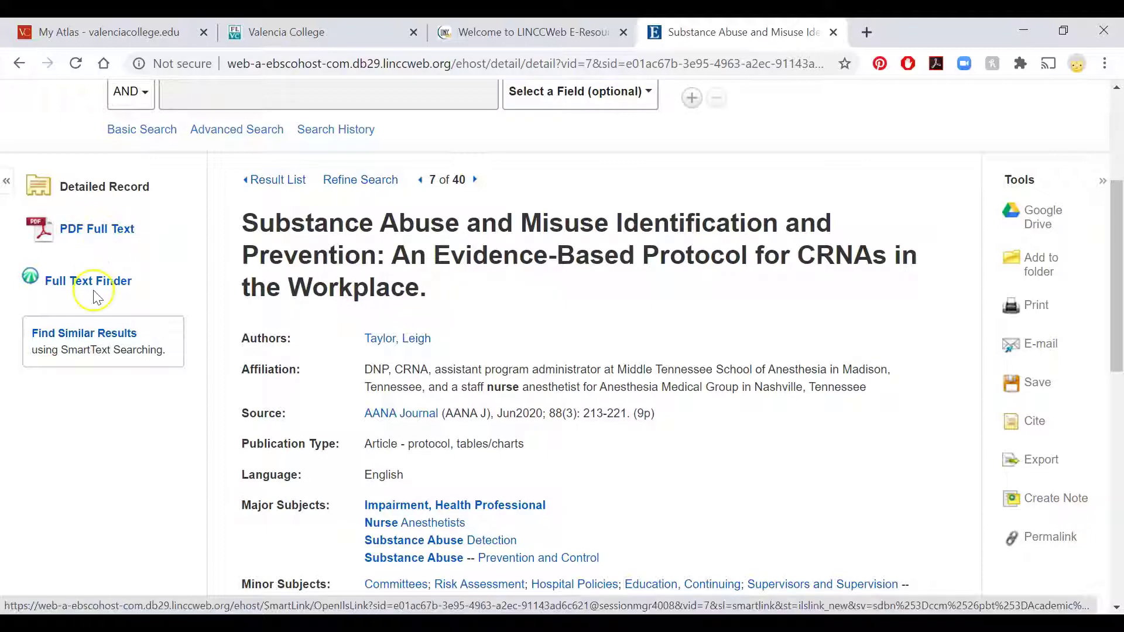
click(99, 231)
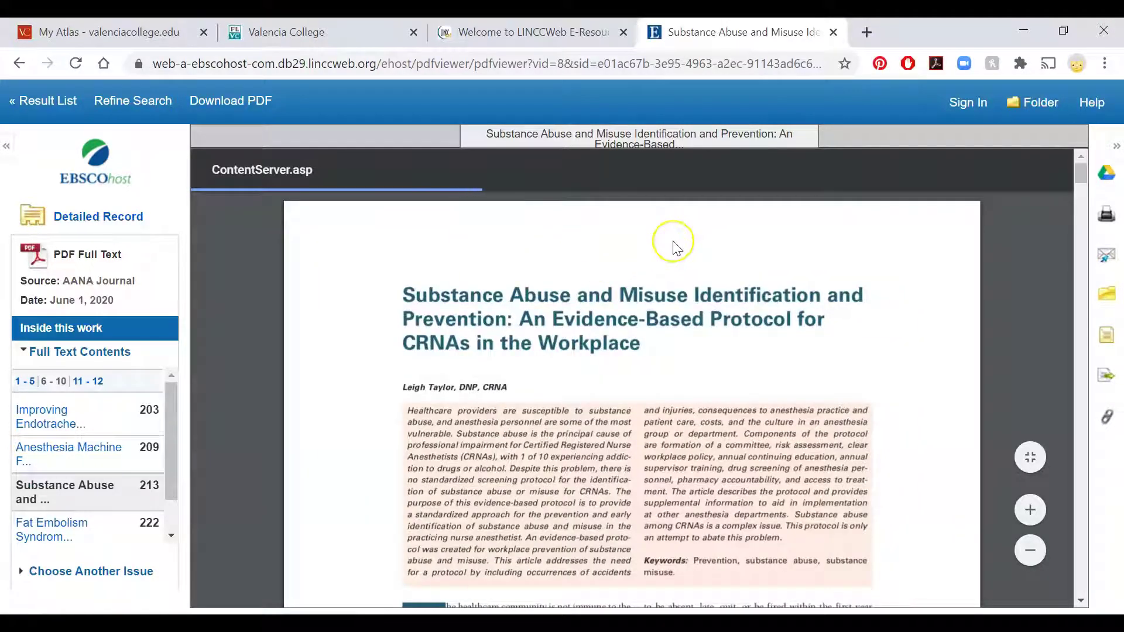
Step: Skim the PDF full text of the CRNA substance abuse protocol article, from its abstract through the following pages
scroll(673, 249, down, 2)
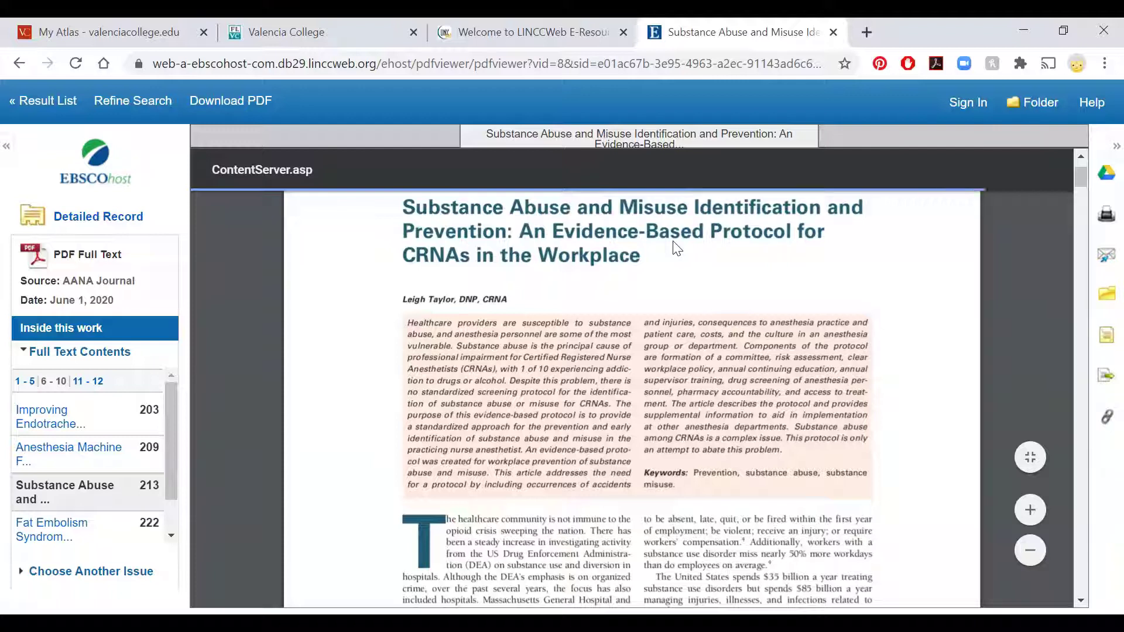
scroll(677, 248, down, 2)
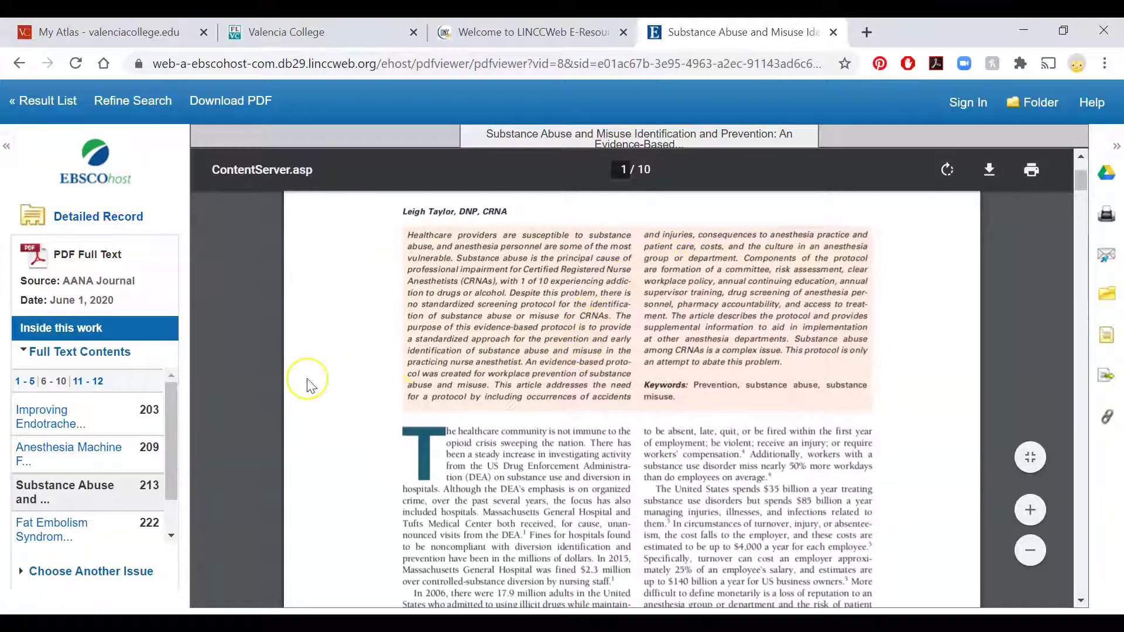
scroll(307, 384, down, 15)
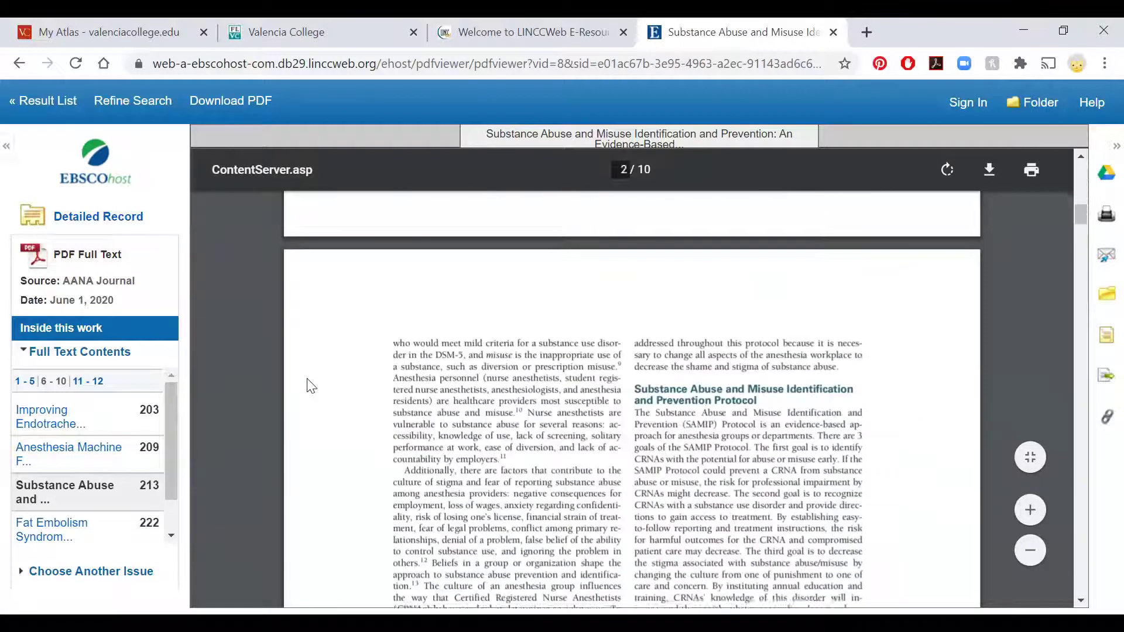
scroll(311, 386, down, 3)
scroll(598, 370, down, 20)
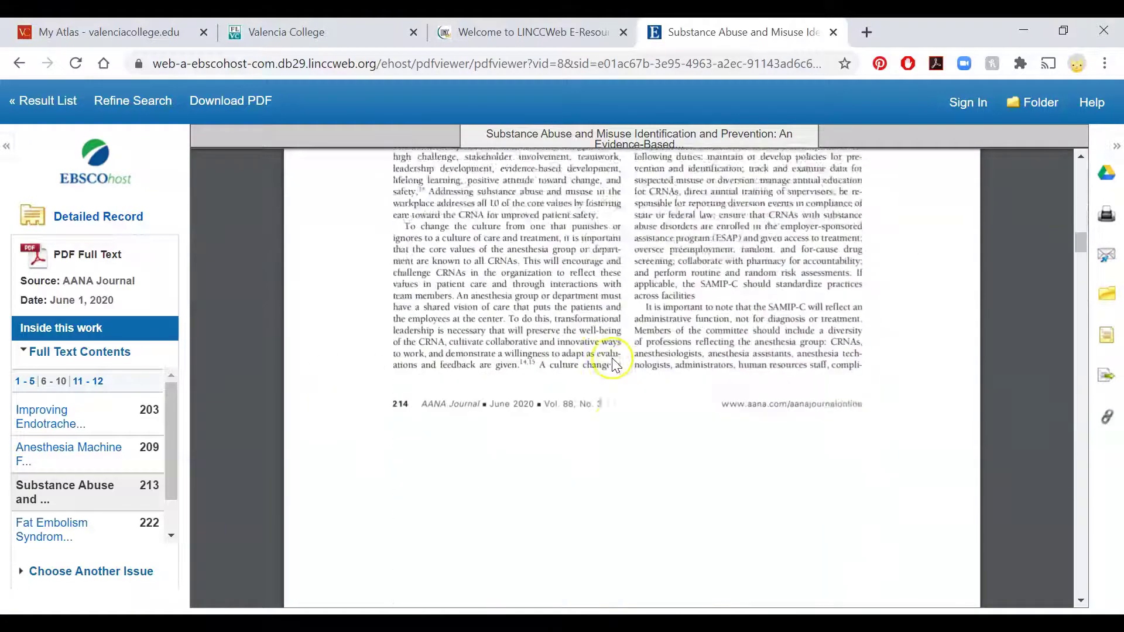
scroll(609, 367, down, 15)
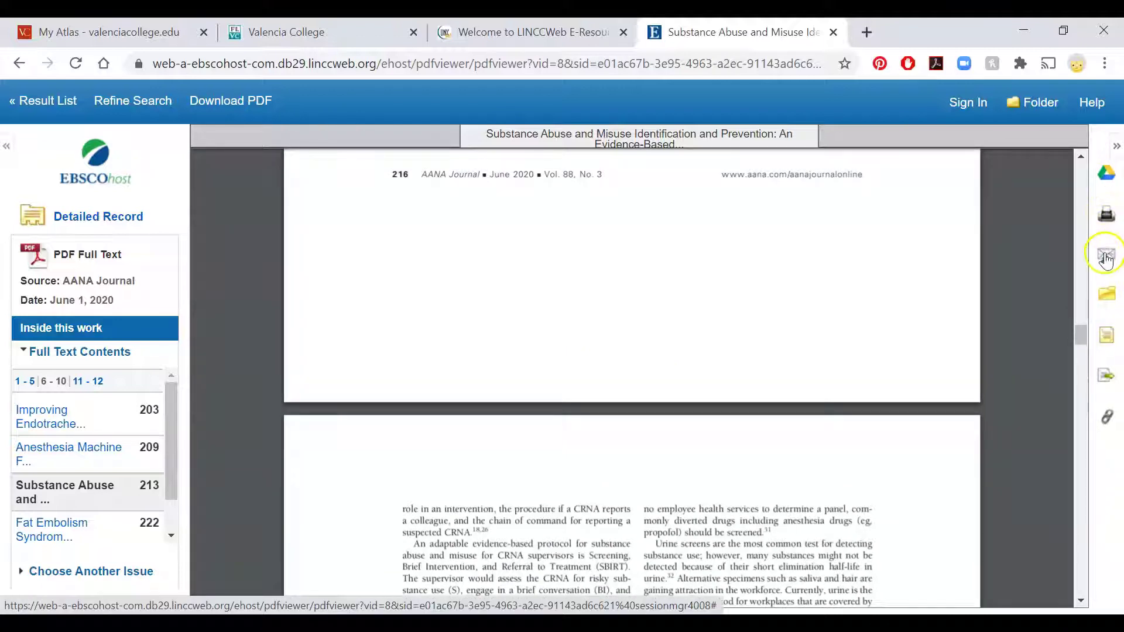
Step: Display the article's citation formats, highlight the APA reference, and close the citation list
click(1105, 339)
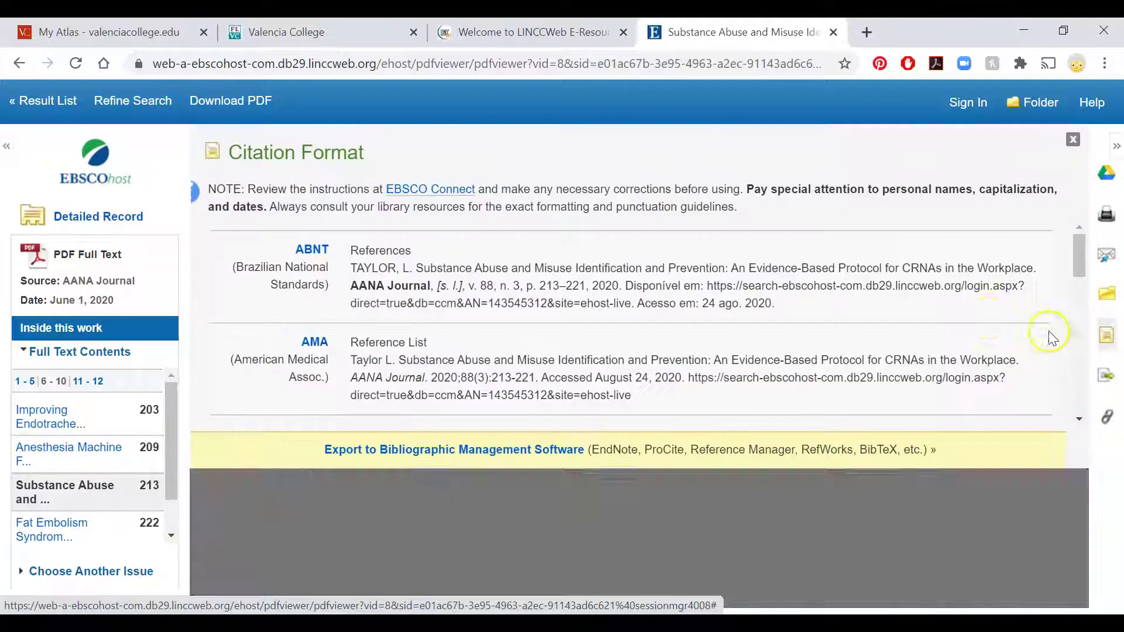
scroll(477, 287, down, 3)
scroll(477, 286, down, 1)
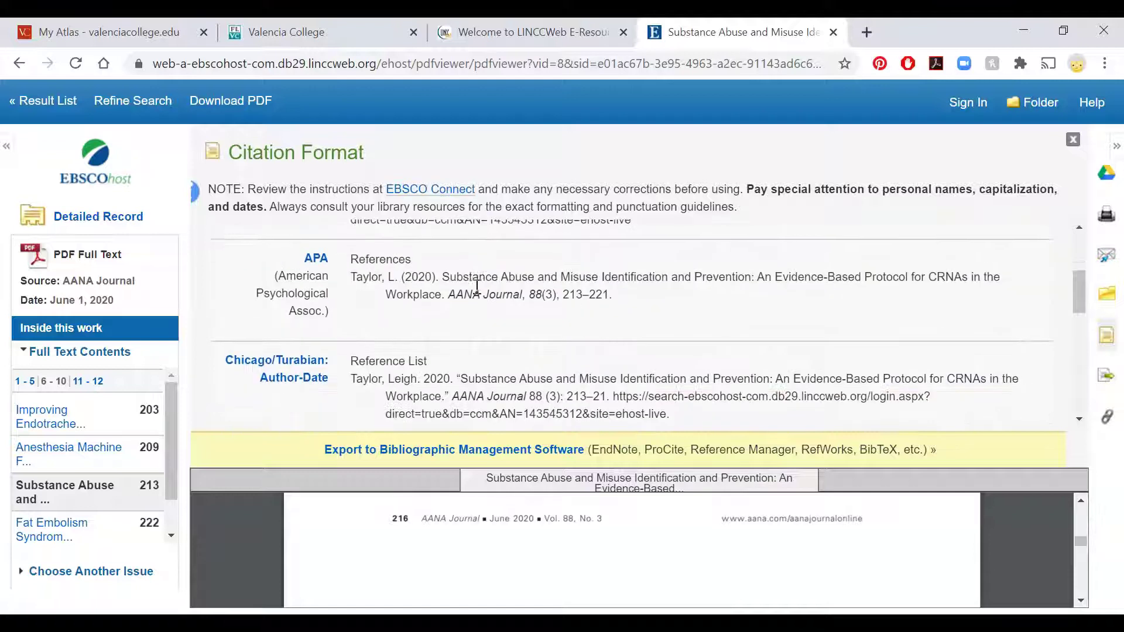
triple_click(468, 280)
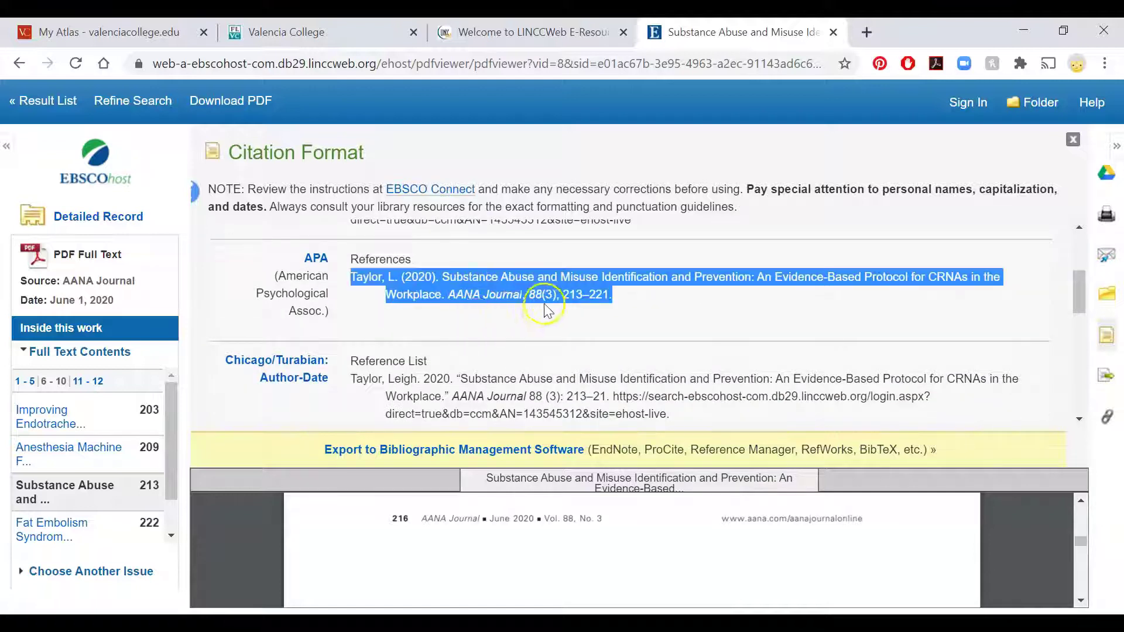
click(1074, 140)
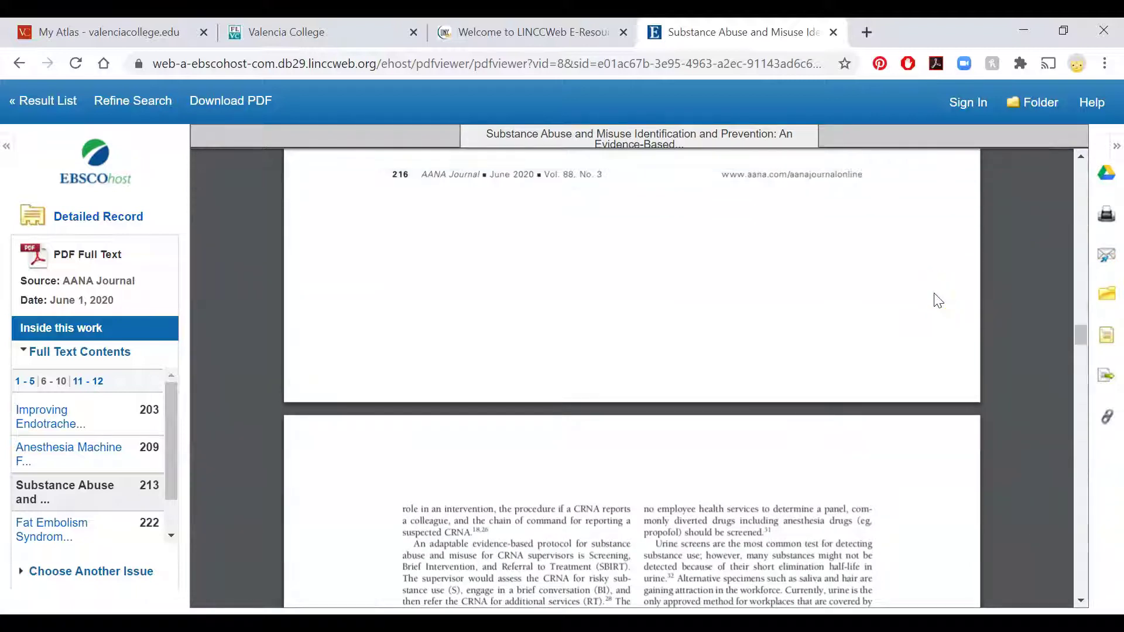
Step: Download the article's PDF and return to the result list
mouse_move(975, 175)
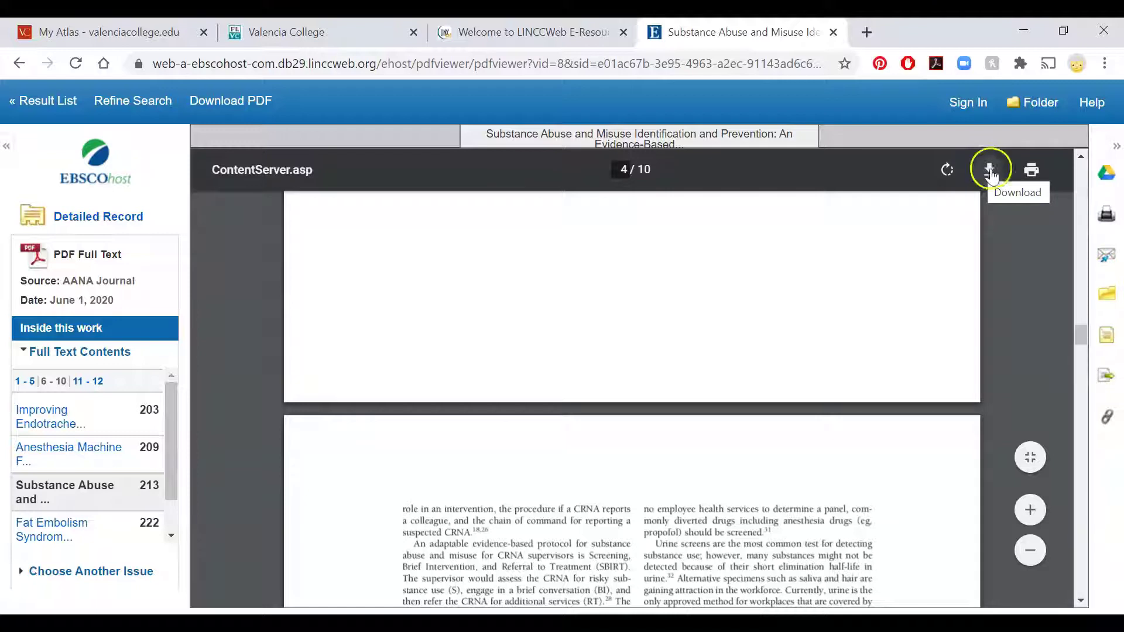
click(988, 173)
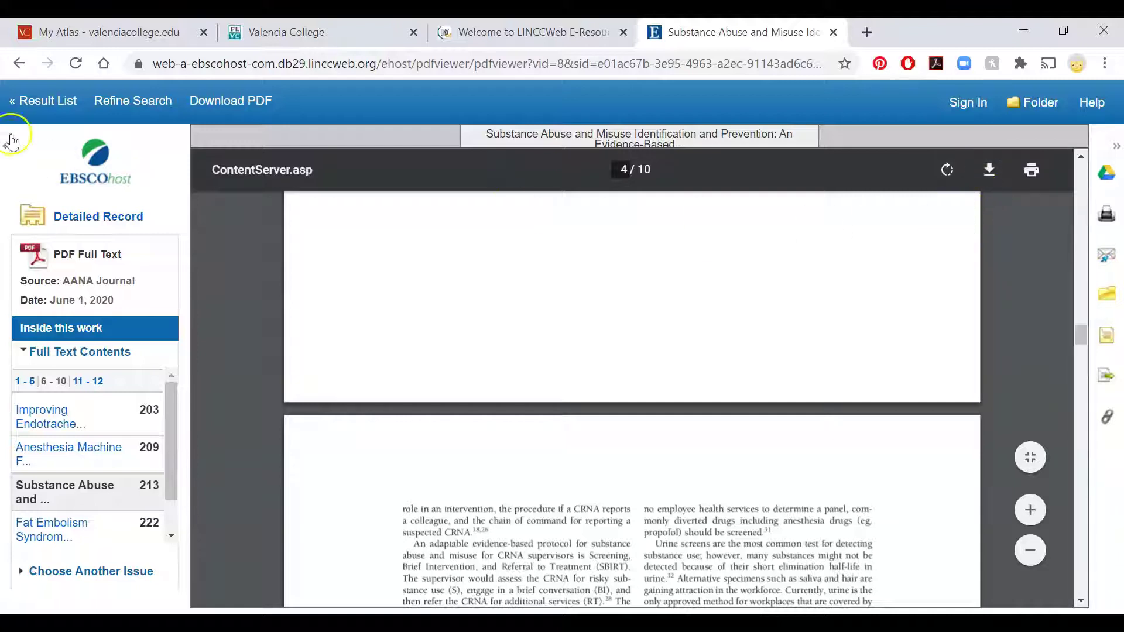
click(8, 102)
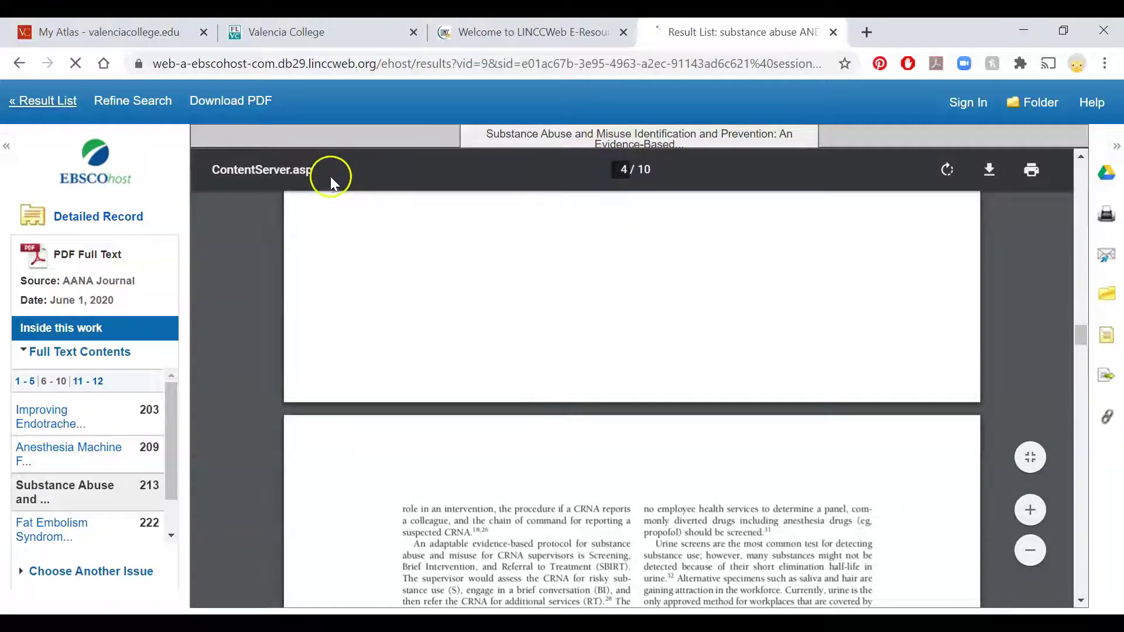
Step: Examine the result list entries to compare which articles and dissertations offer PDF full text
scroll(513, 144, down, 3)
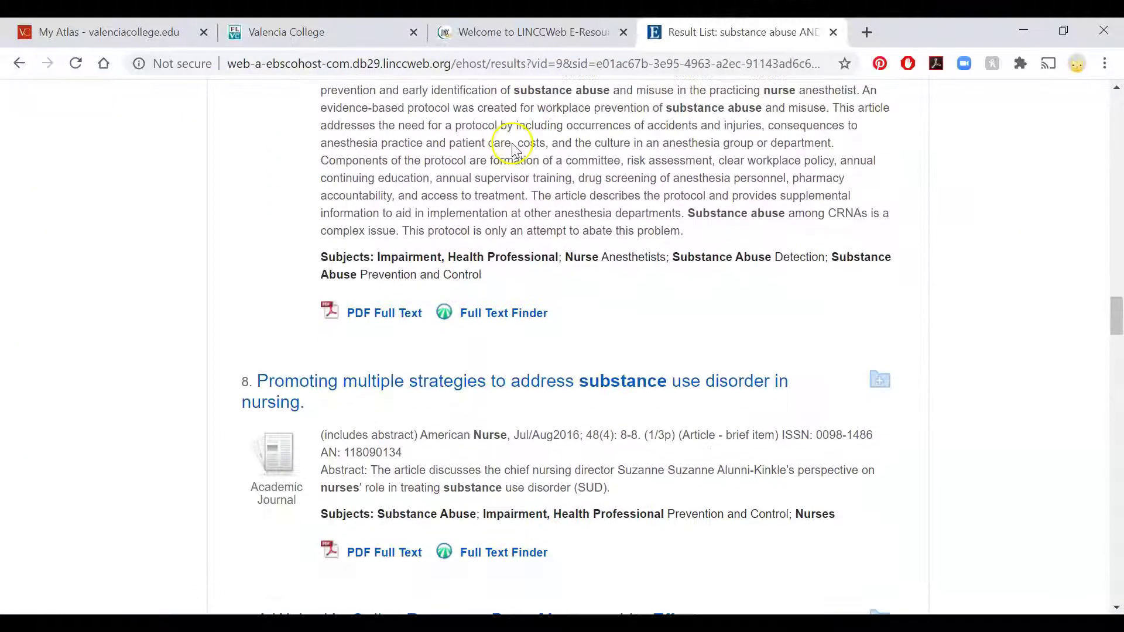
scroll(513, 144, down, 5)
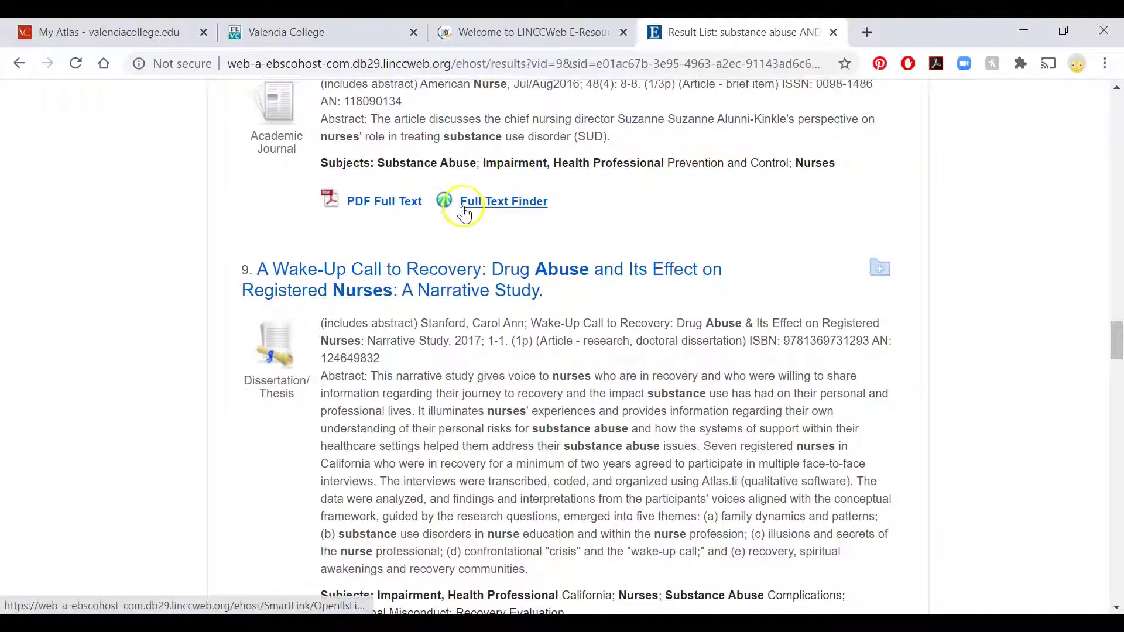
scroll(408, 214, down, 3)
scroll(408, 214, down, 3)
scroll(494, 210, up, 3)
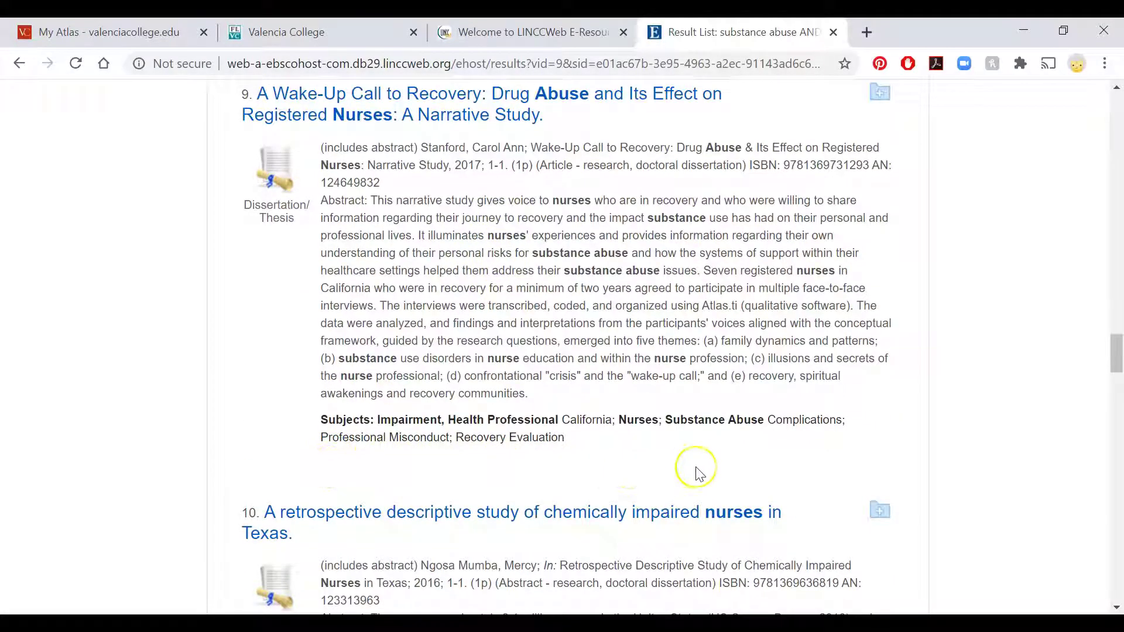
scroll(375, 451, down, 10)
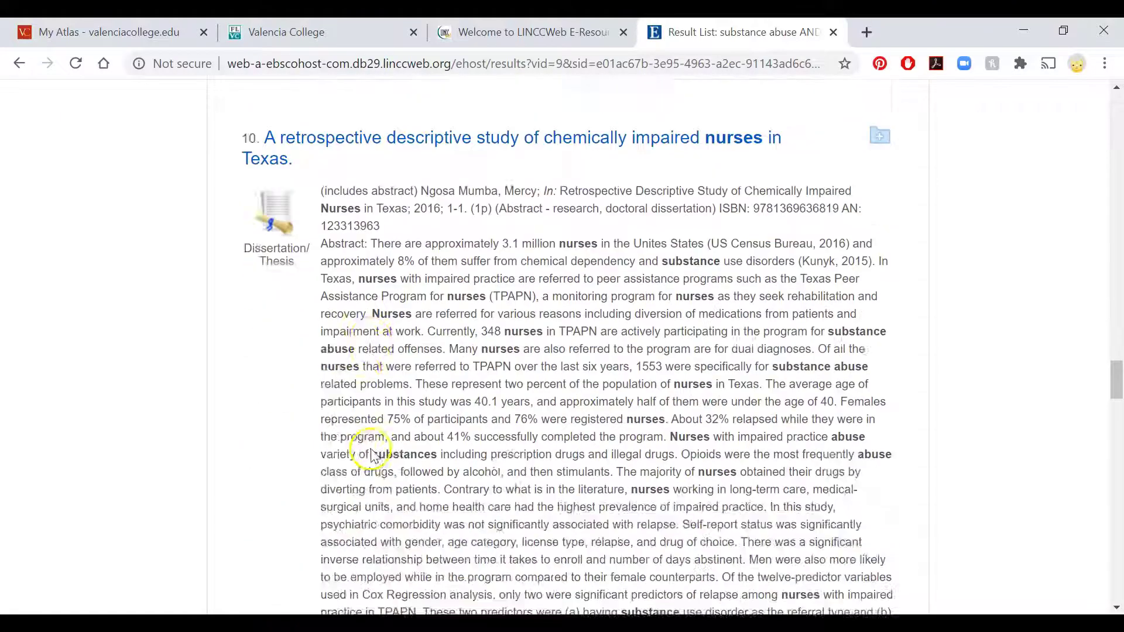
scroll(375, 453, down, 12)
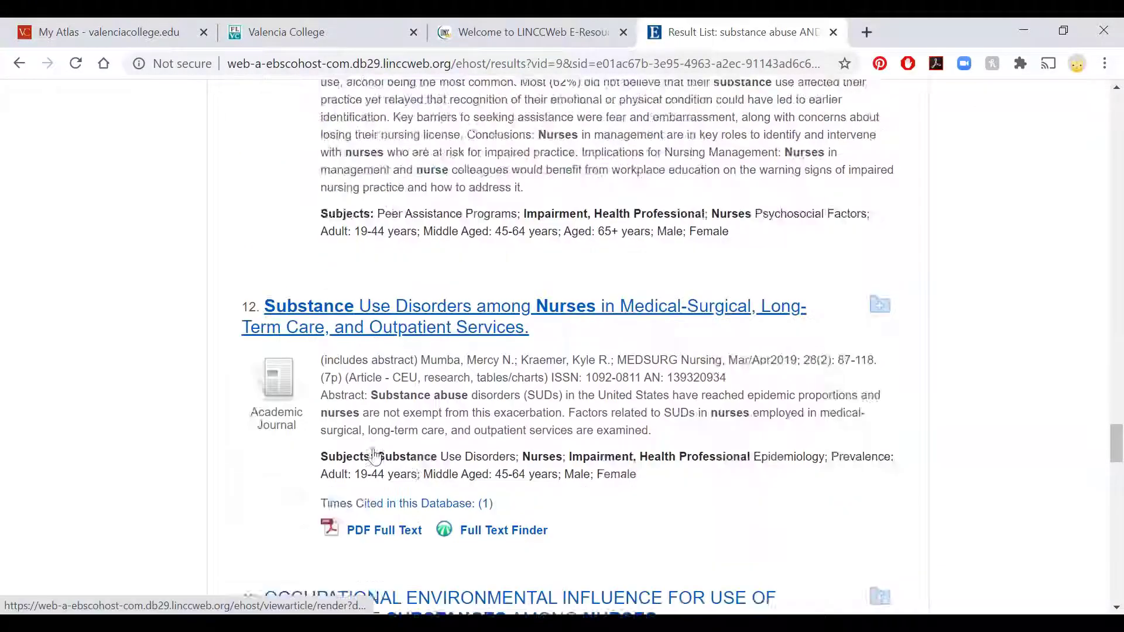
Step: Limit the search results to articles available in Full Text
drag(1117, 453, 1113, 100)
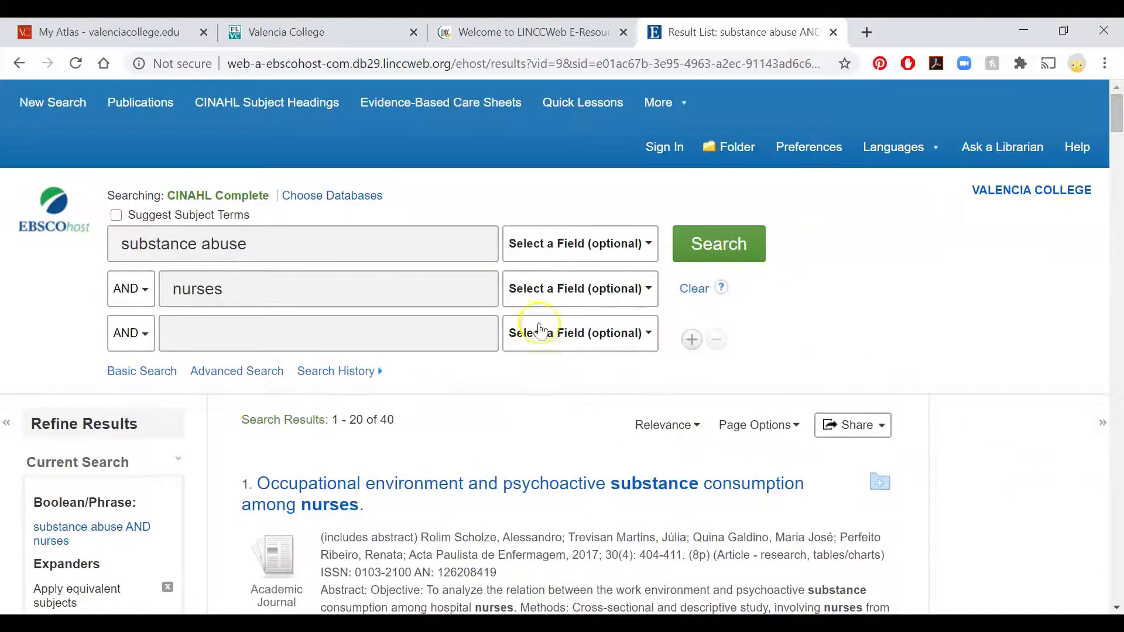
scroll(508, 347, down, 2)
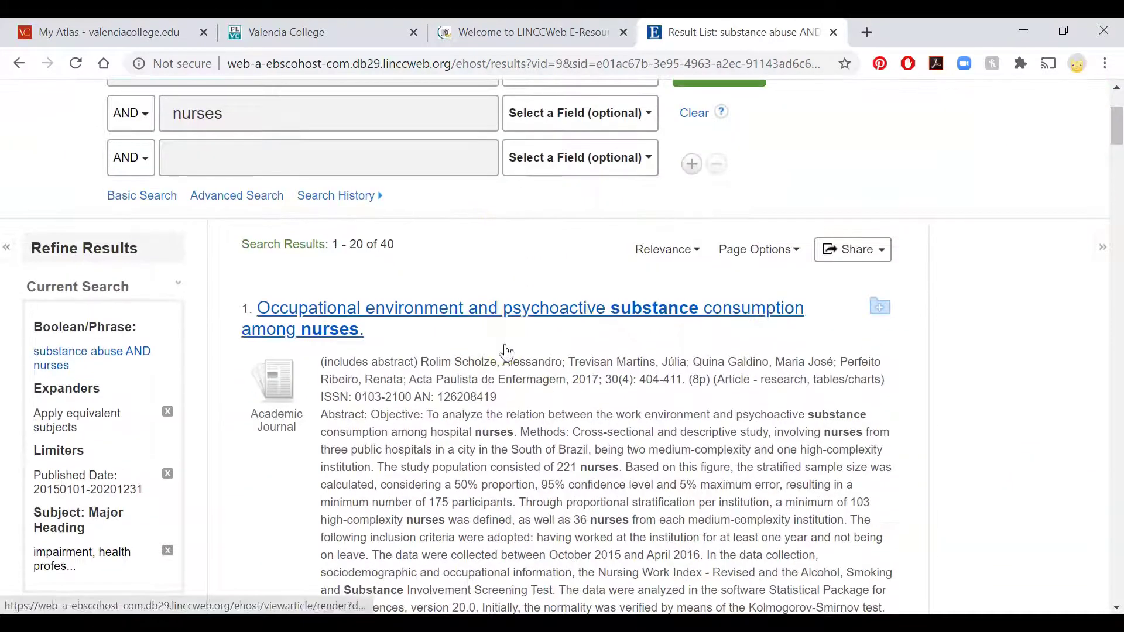
scroll(507, 351, down, 6)
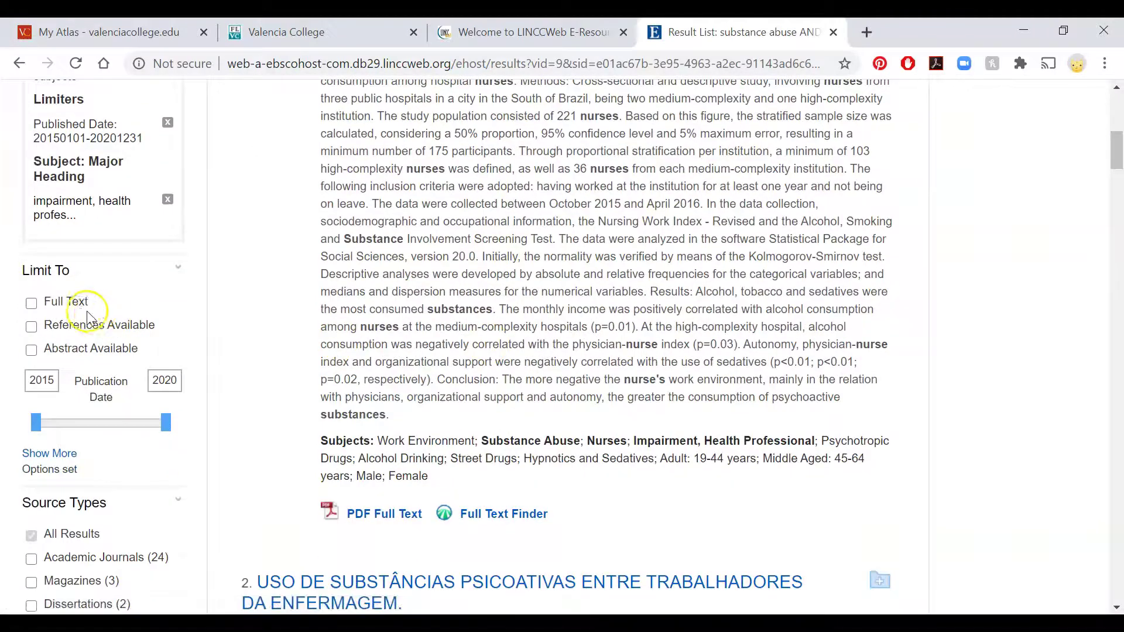
click(32, 304)
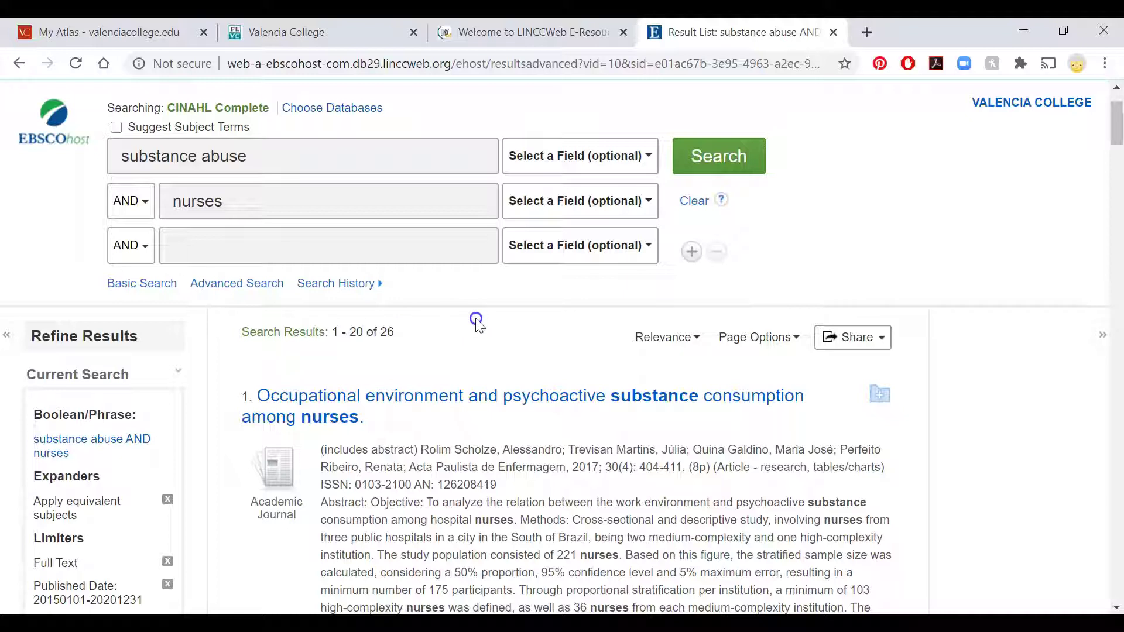
Step: Close the CINAHL Complete results and return to the LINCCWeb list of Health and Medicine e-resources
click(878, 148)
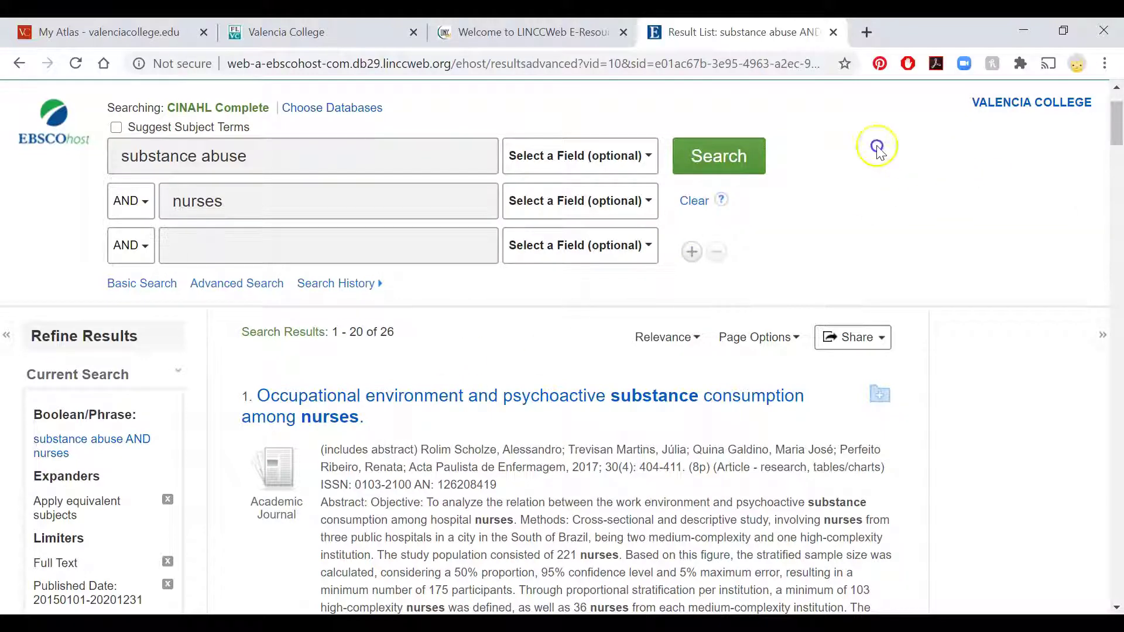
click(837, 34)
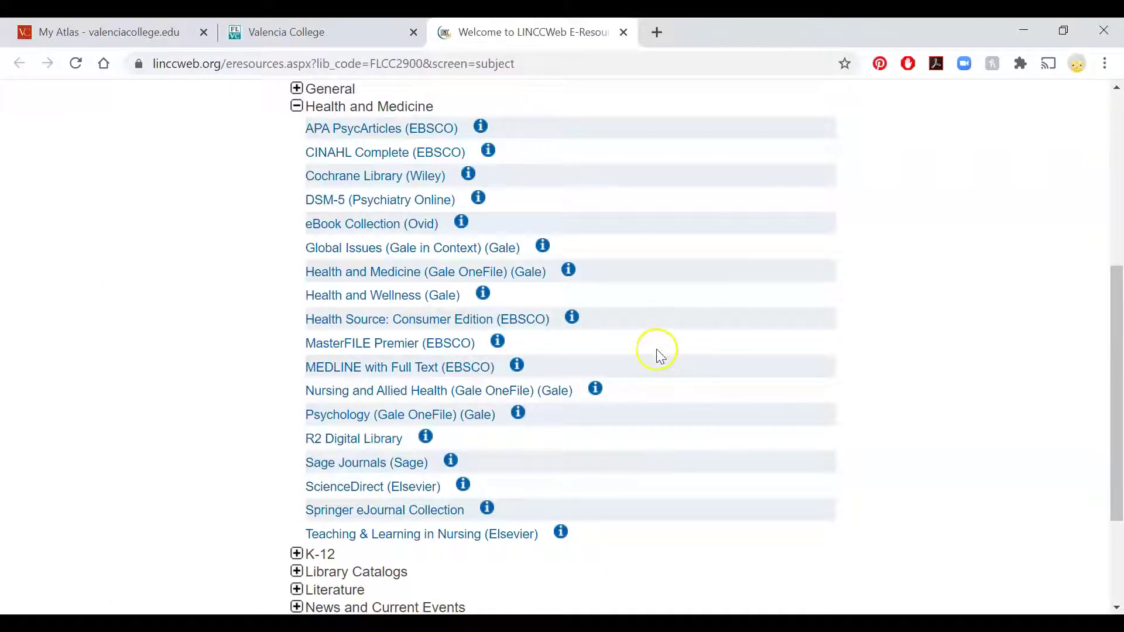